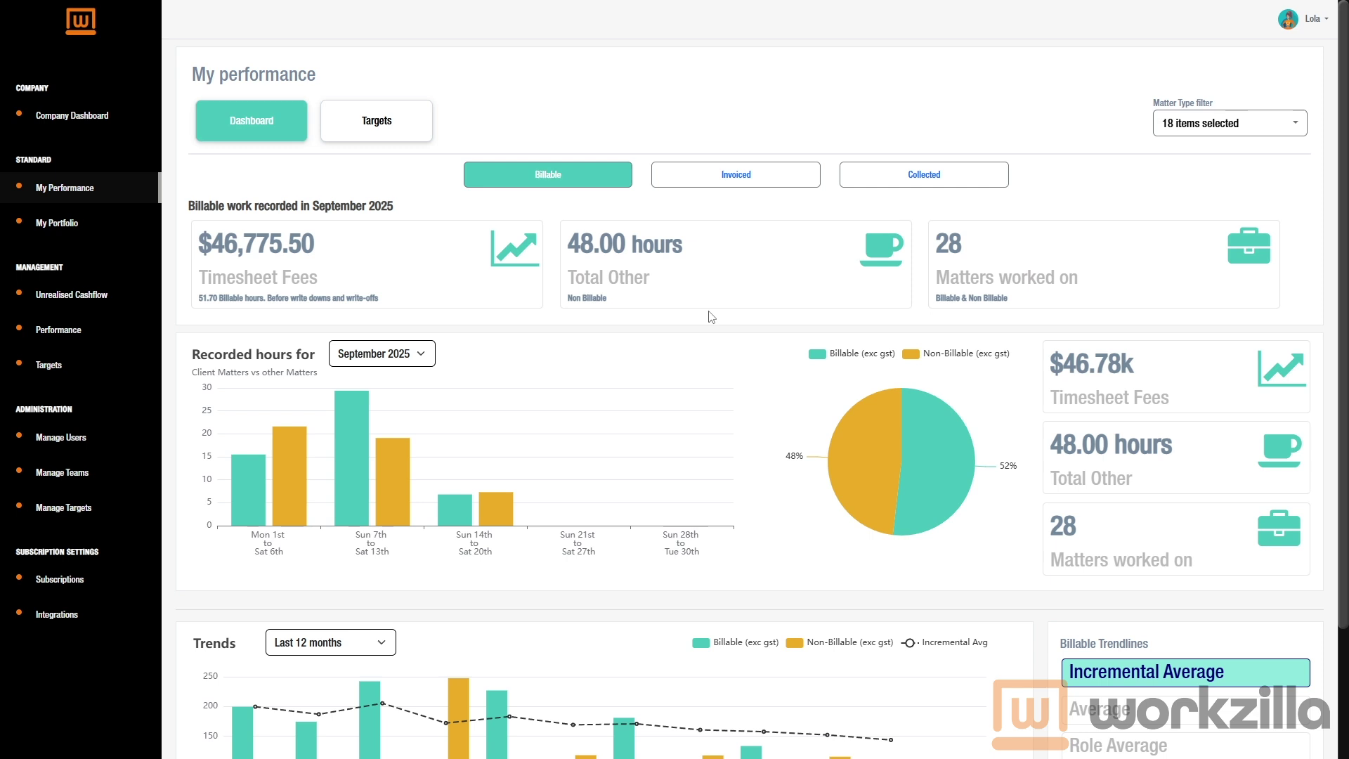
Add an individual target based on Personal performance, calculated as Target hours x Hourly charge out rate
left_click(60, 507)
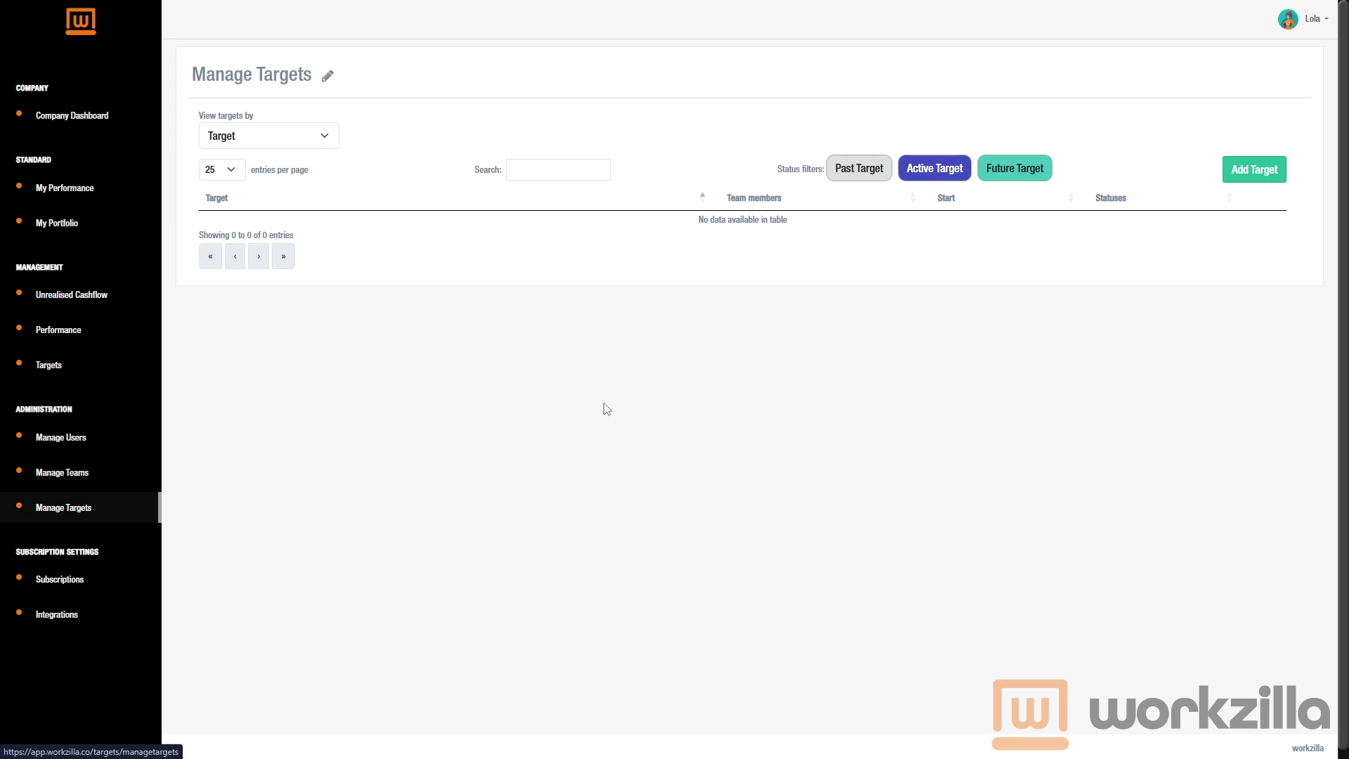
left_click(1231, 177)
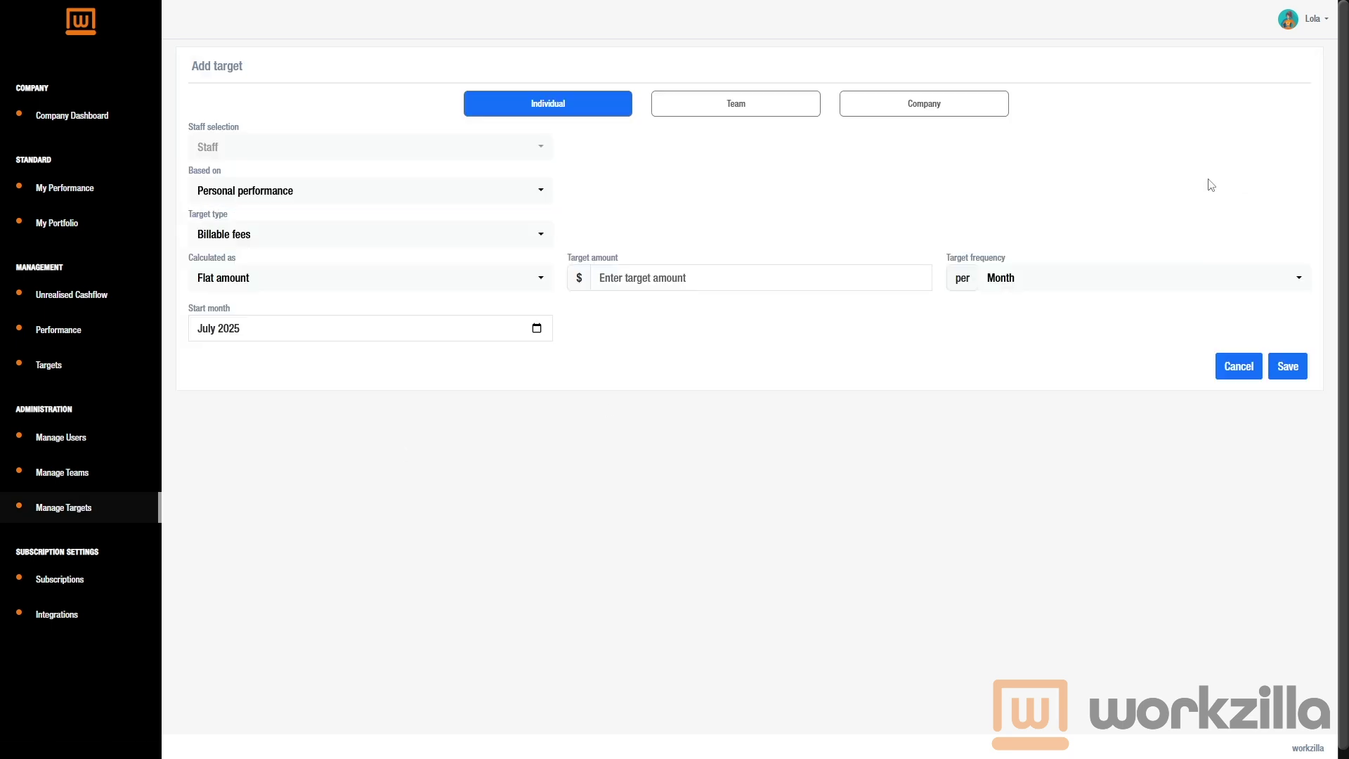
left_click(518, 199)
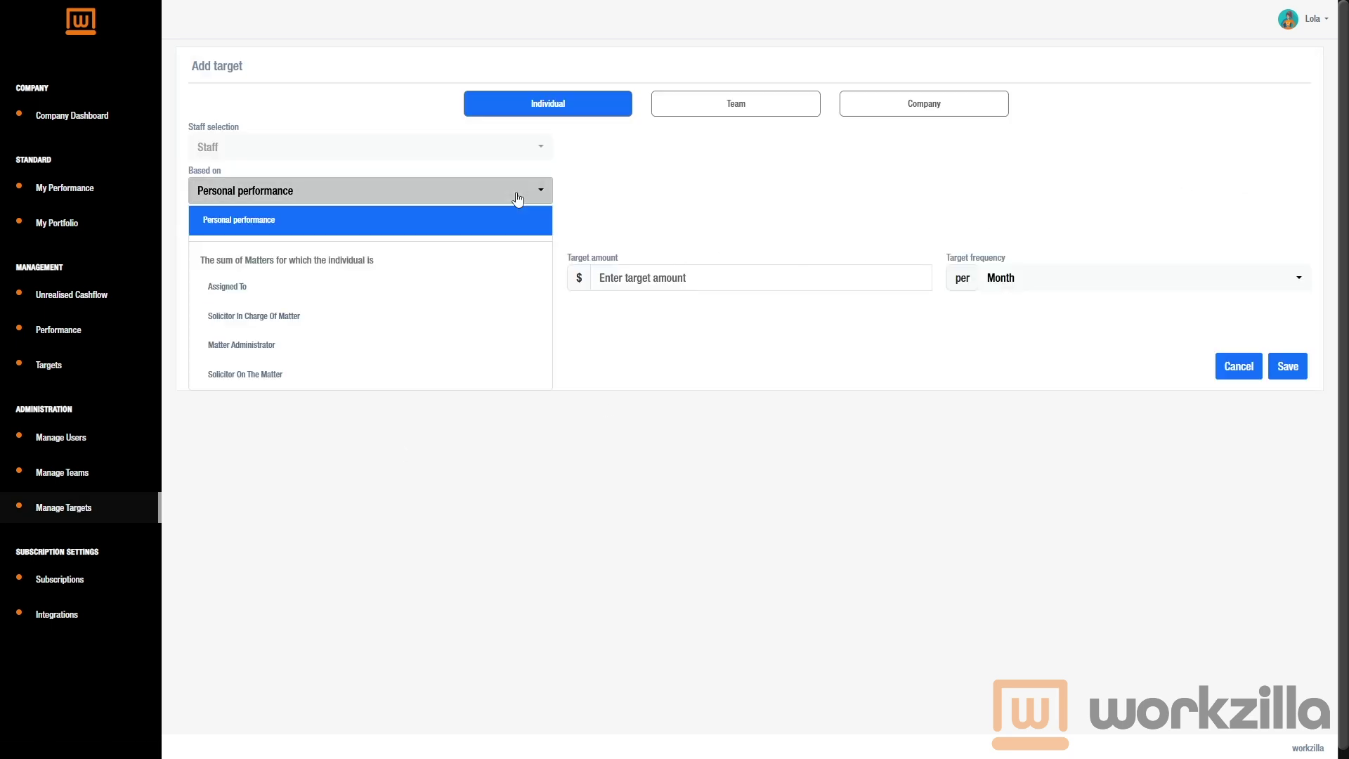
left_click(513, 225)
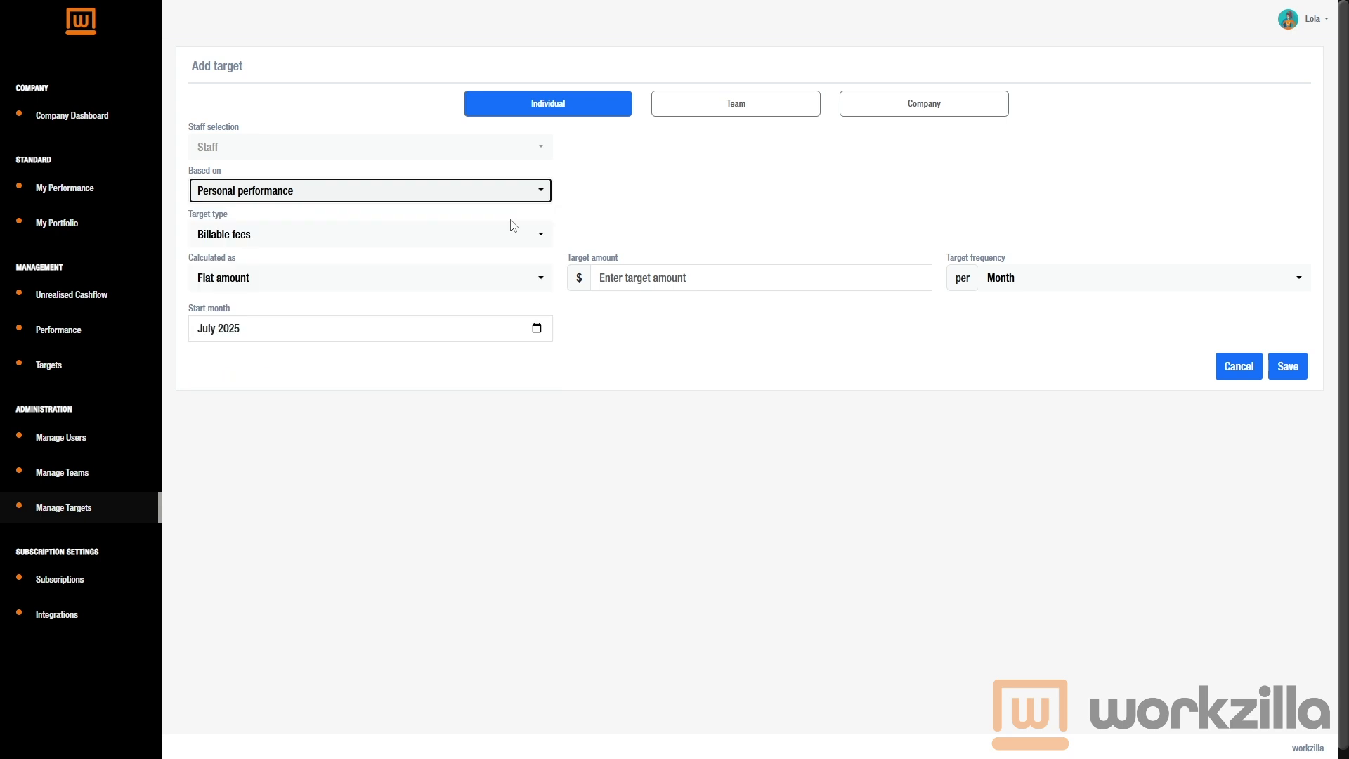
left_click(482, 286)
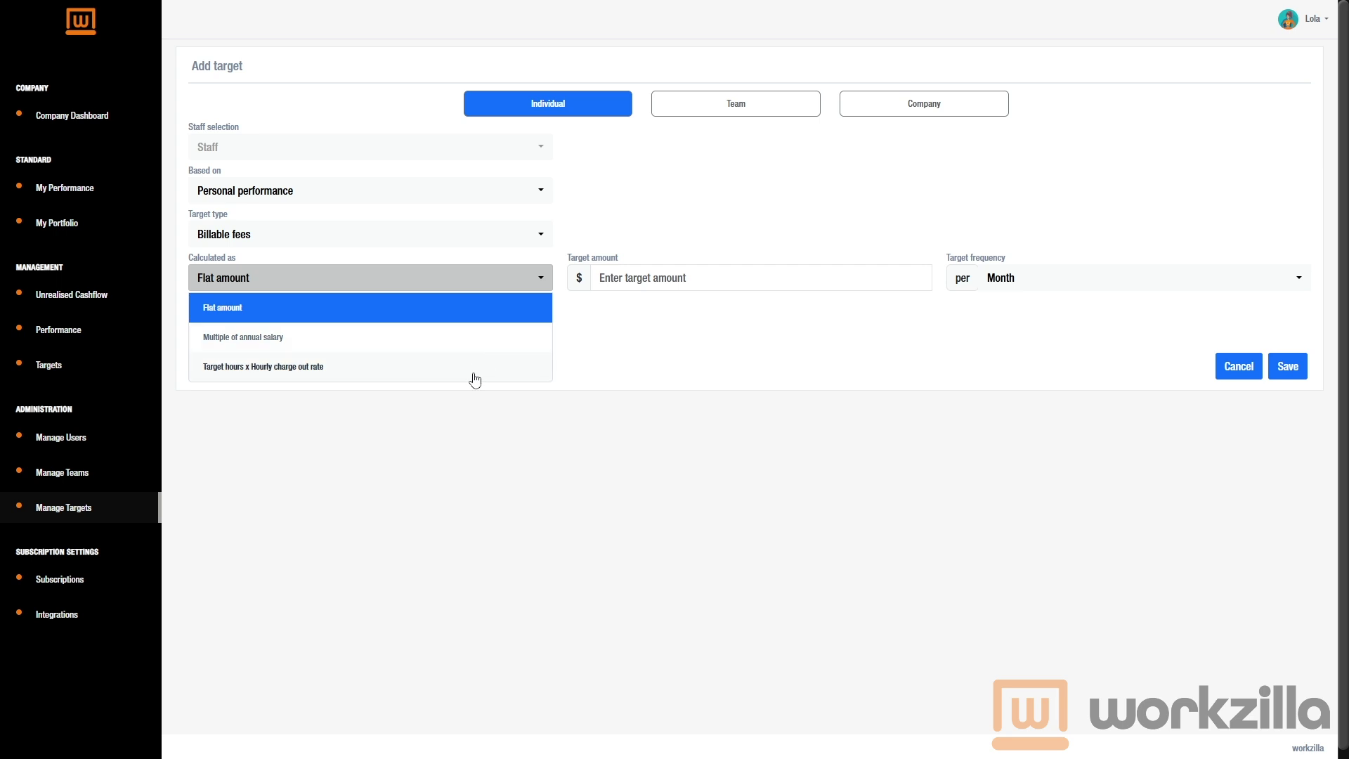
left_click(475, 371)
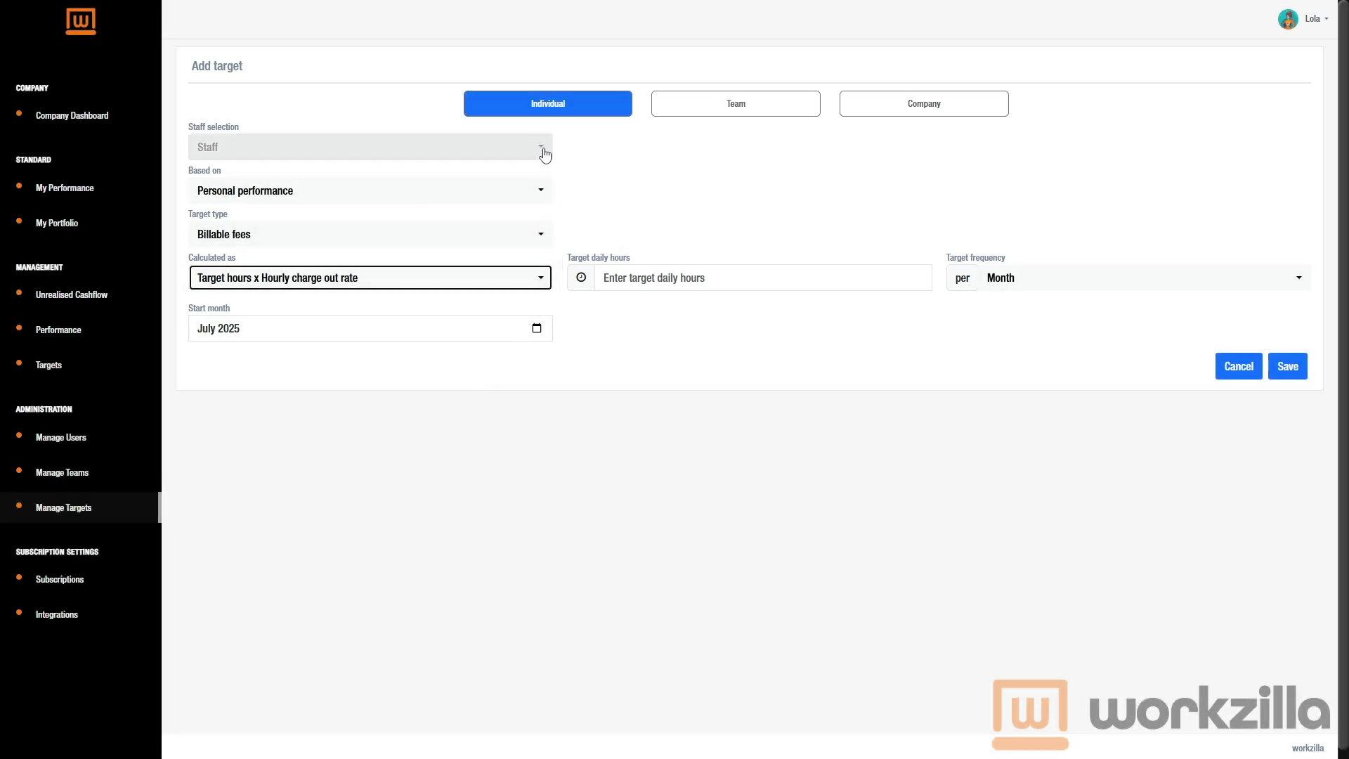
Assign the target to two staff members, the sixth and eighth in the staff list
left_click(543, 149)
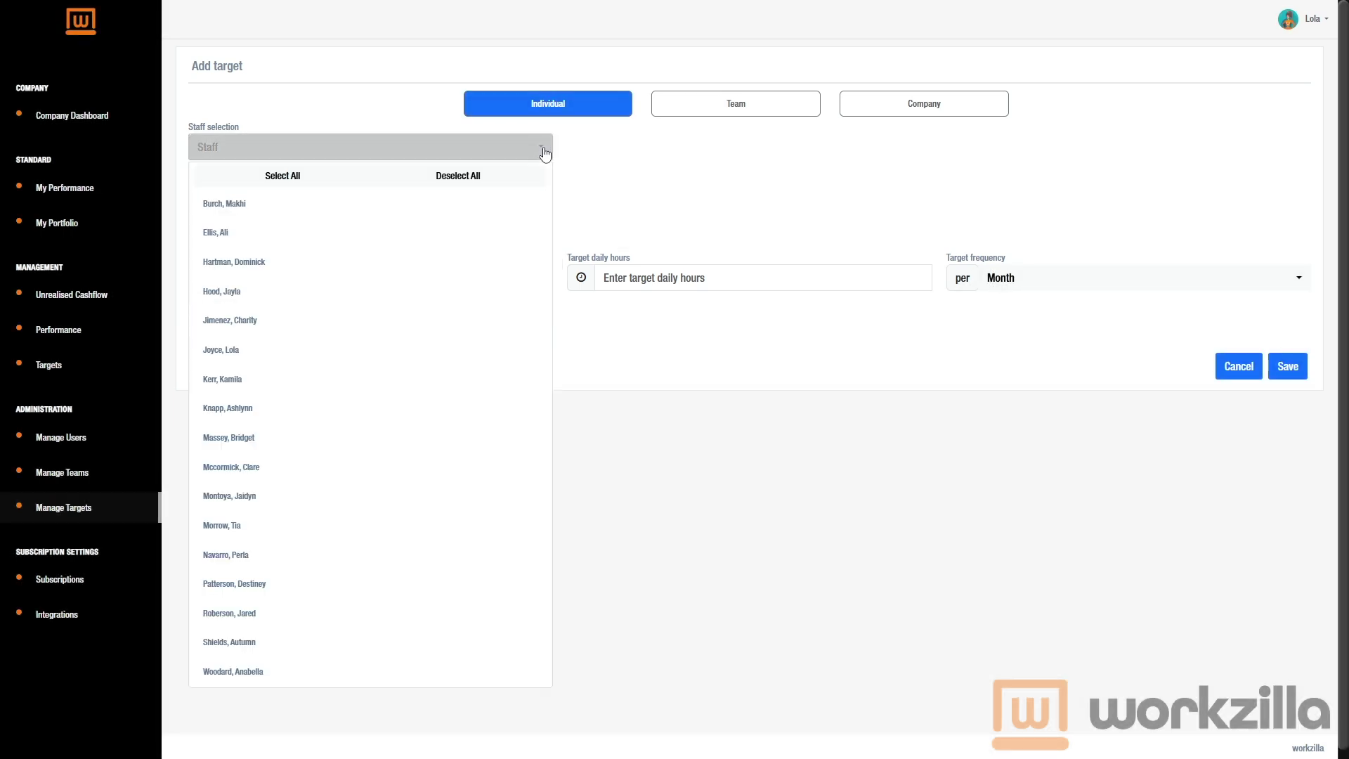
left_click(429, 351)
left_click(402, 409)
left_click(624, 349)
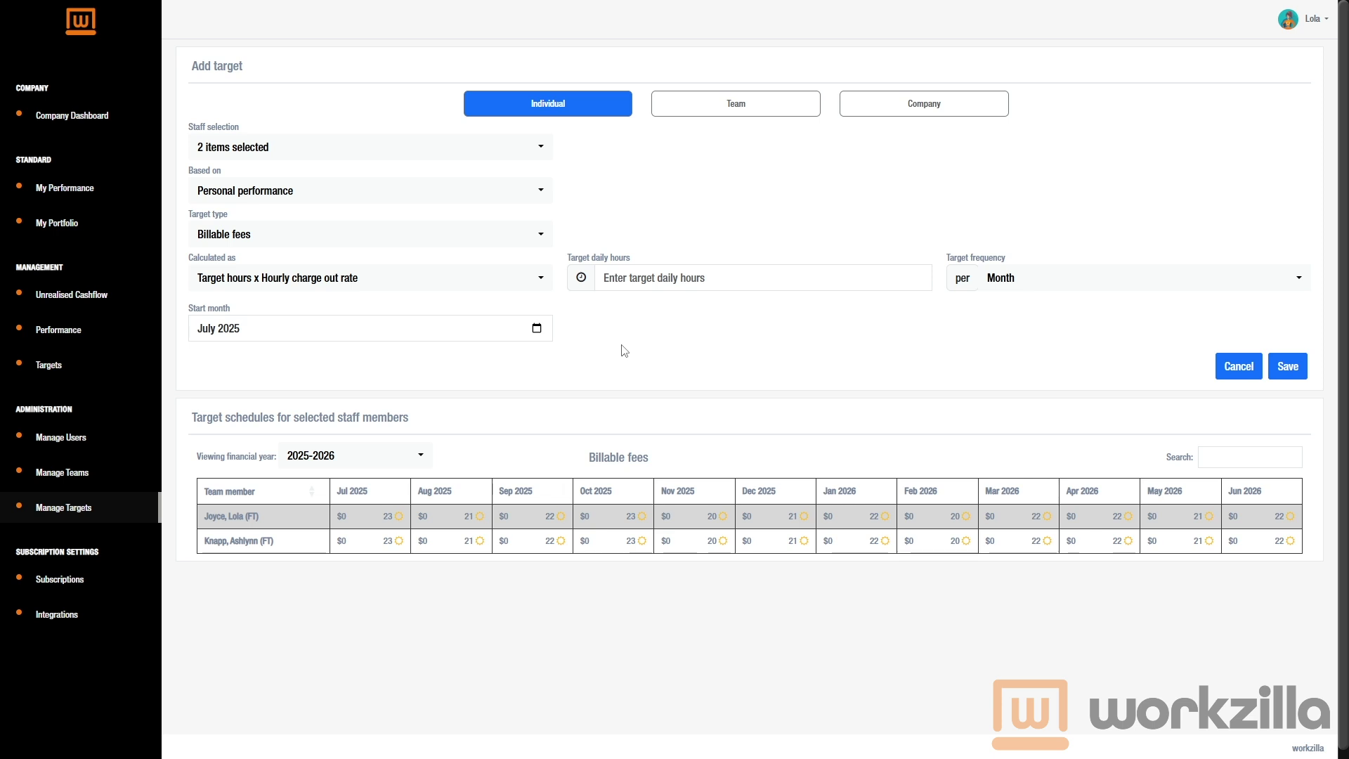
Set the target frequency to Month and the target type to Billable fees
left_click(1040, 282)
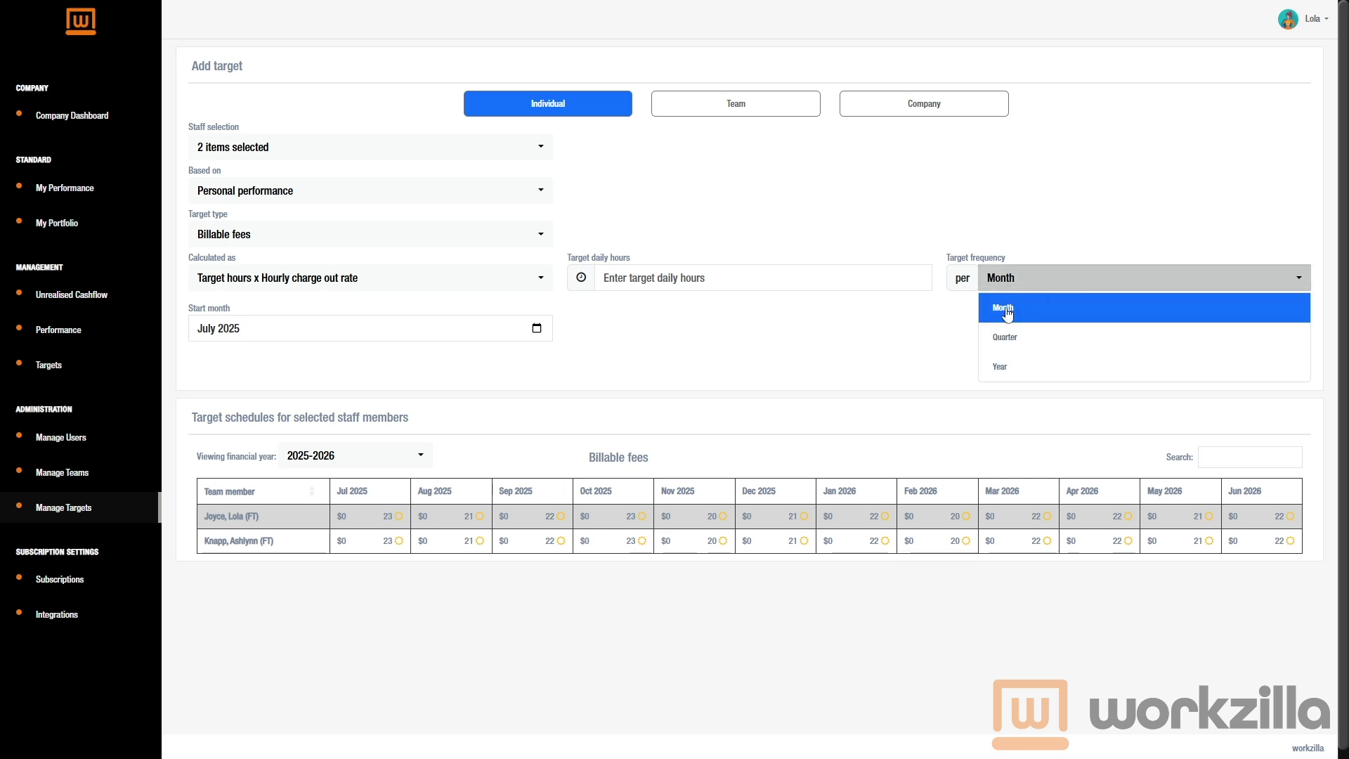
left_click(1006, 313)
left_click(530, 234)
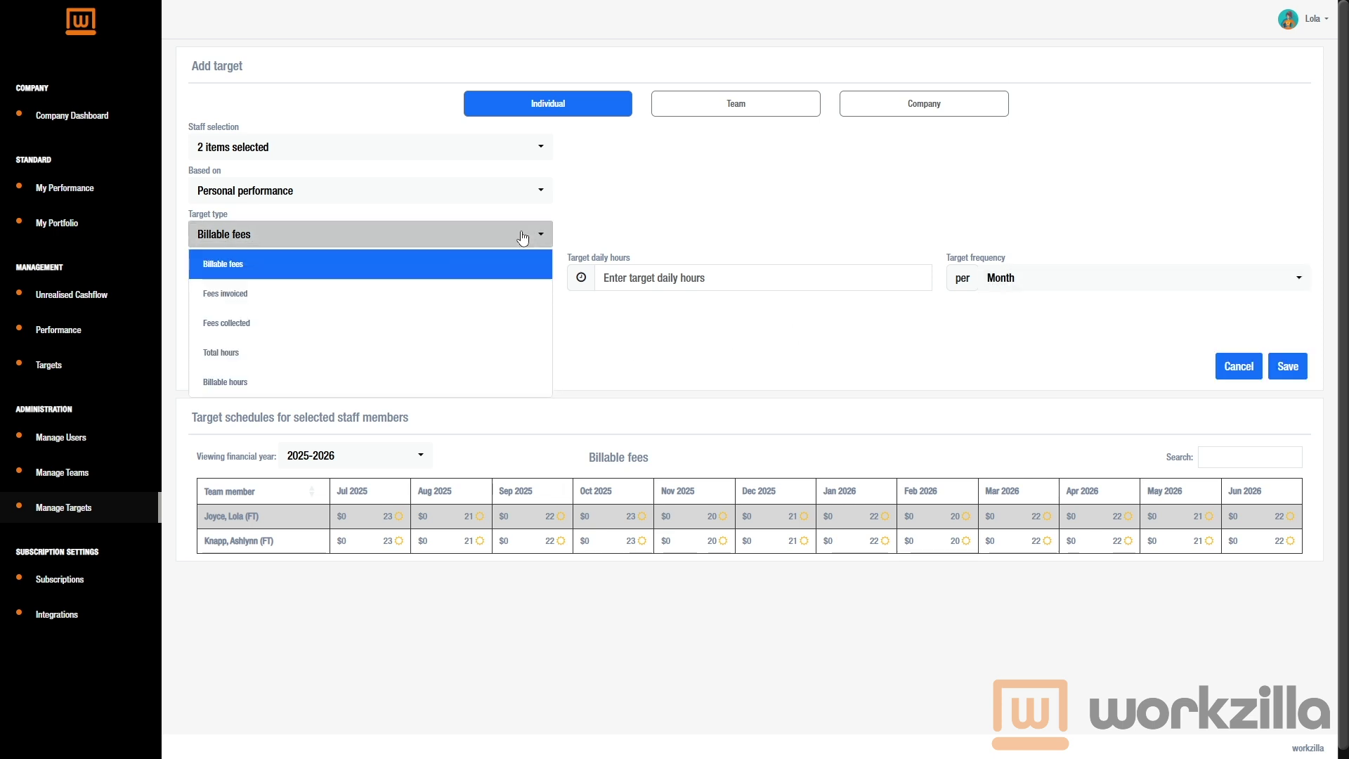
left_click(535, 268)
Set the start month to April 2025 and the target daily hours to 6, and save the target
left_click(538, 332)
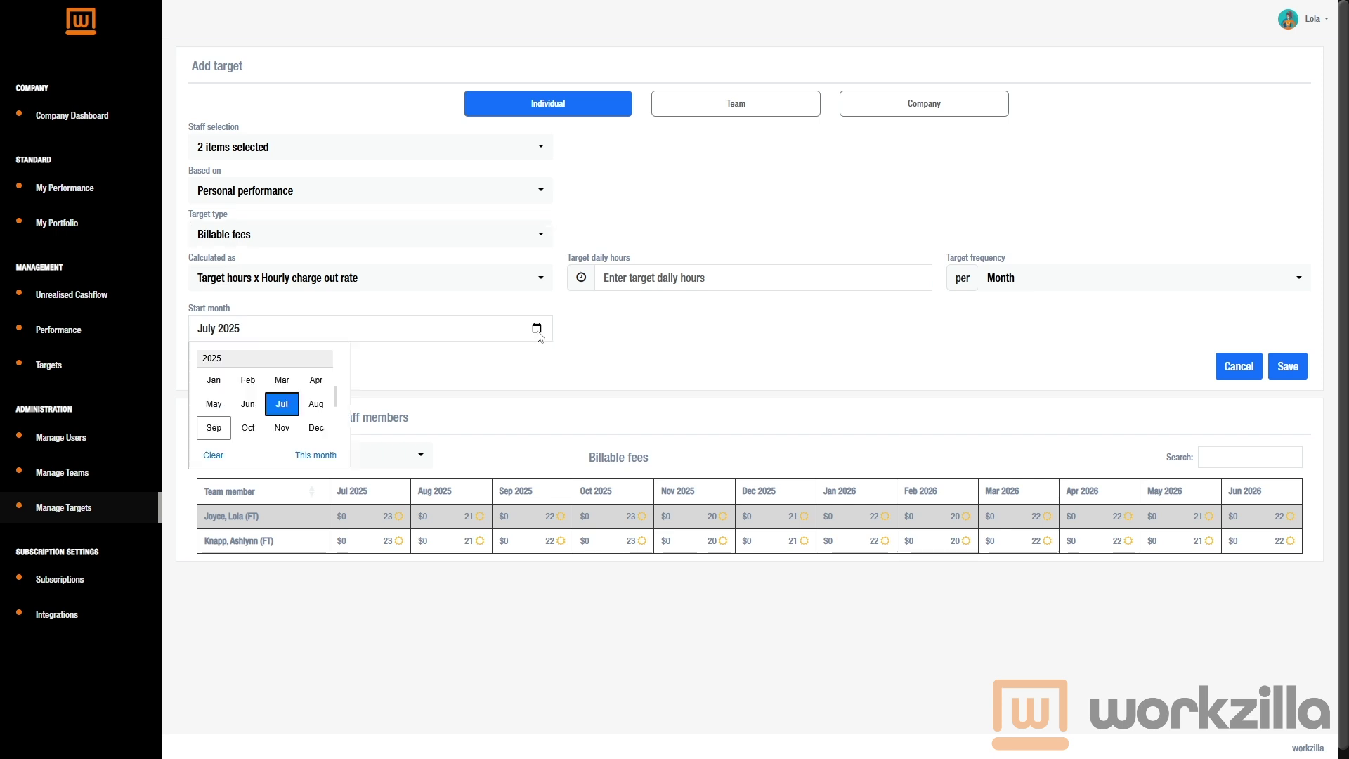
left_click(316, 383)
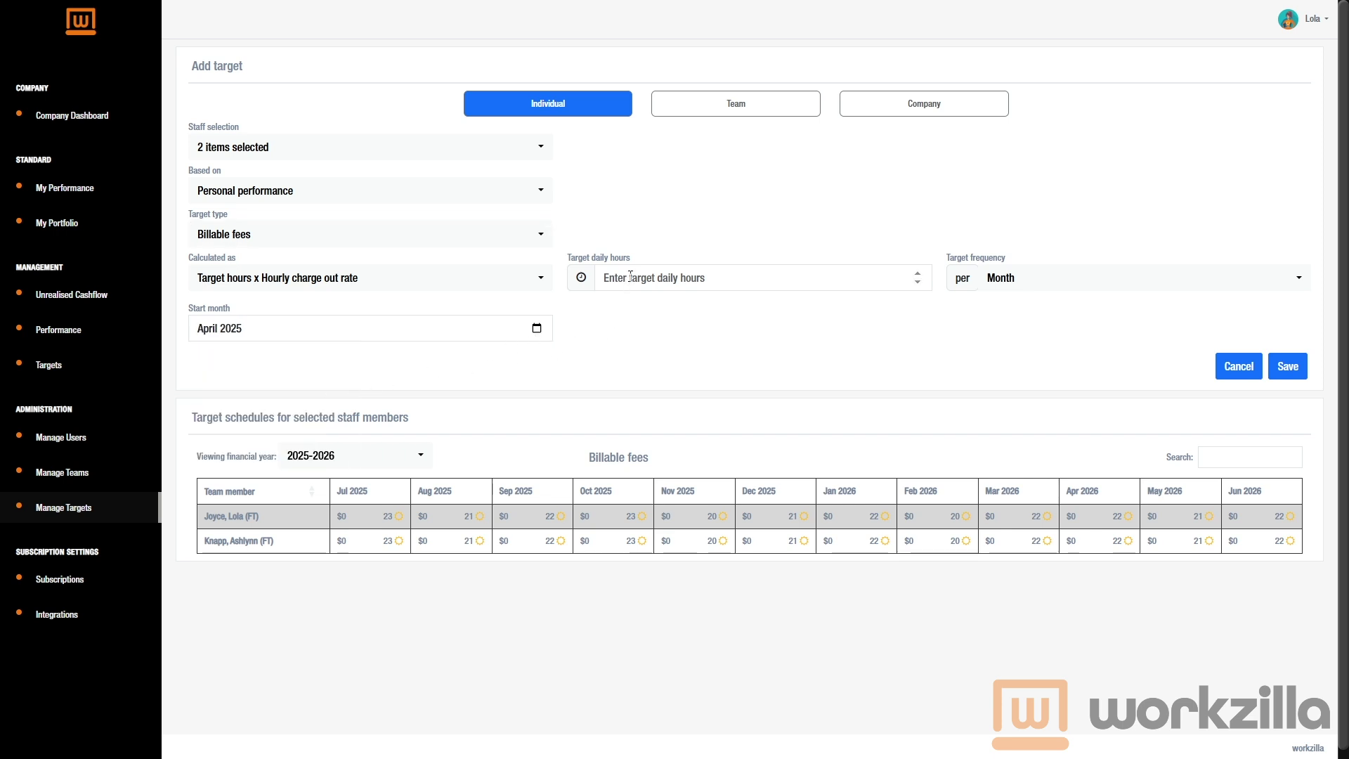
type("6")
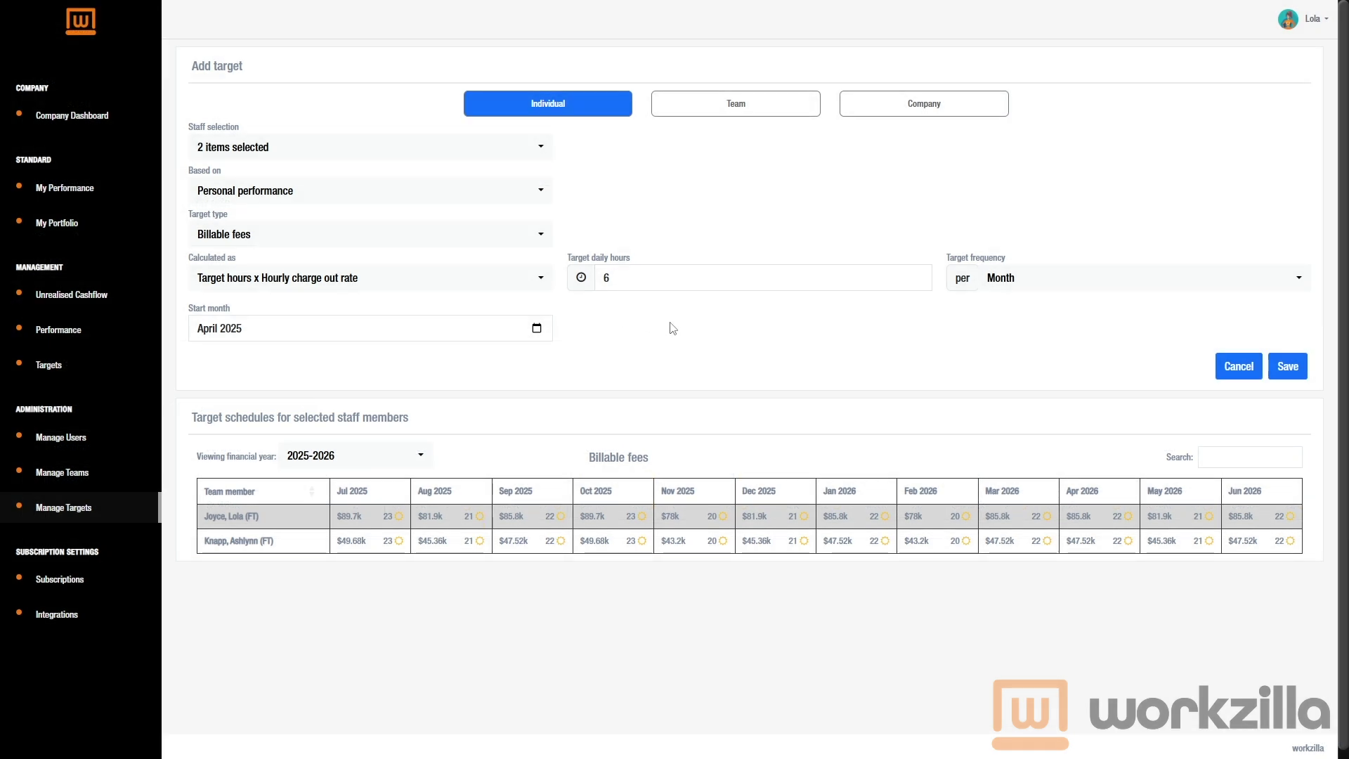
left_click(1286, 368)
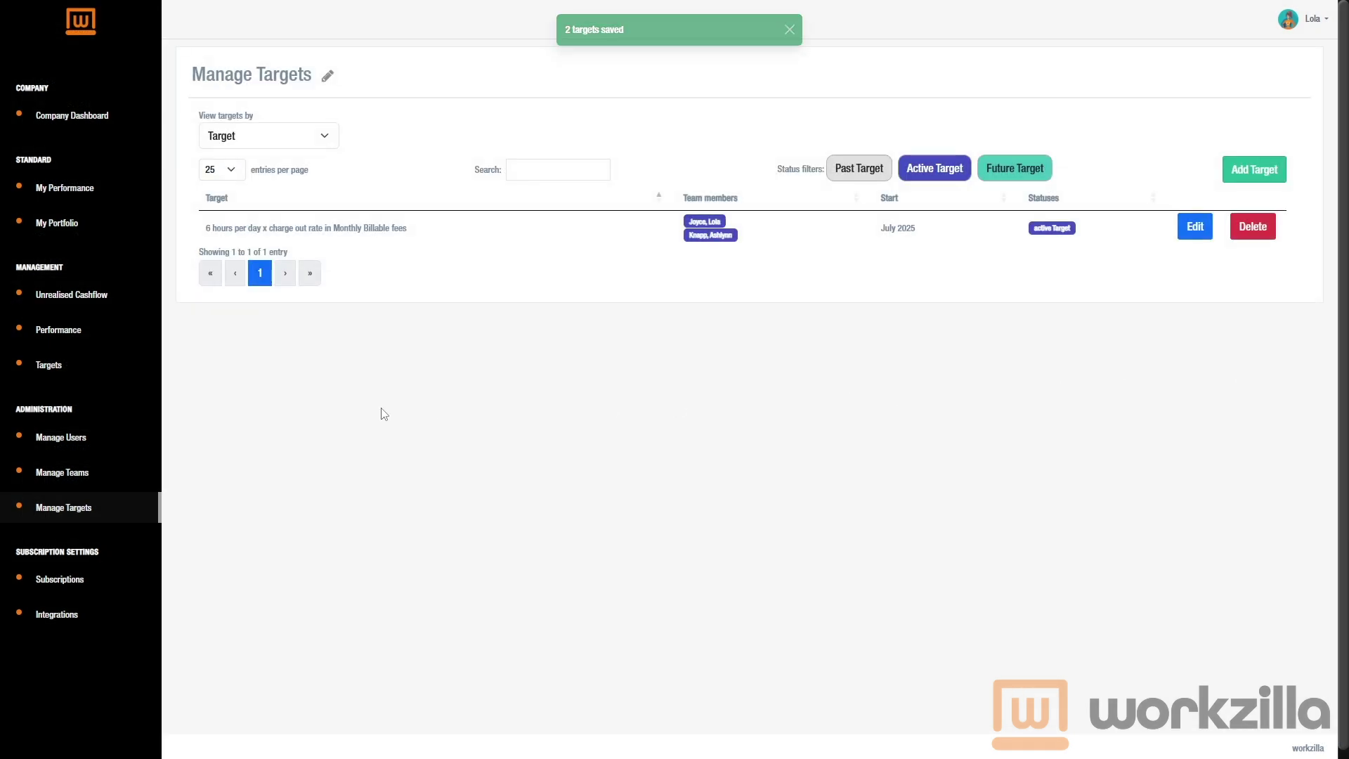
In the user management list, set the fourth user's hourly charge out rate to $750
left_click(120, 437)
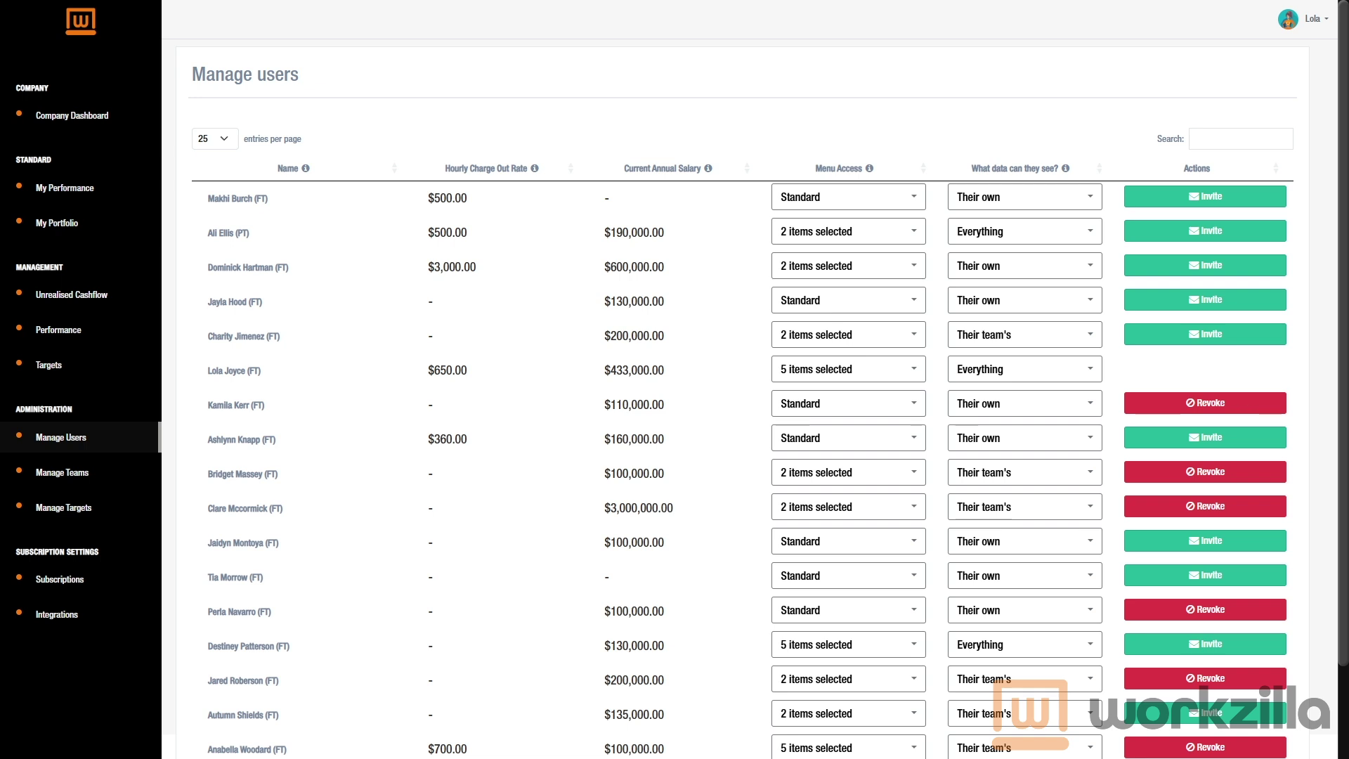
left_click(453, 303)
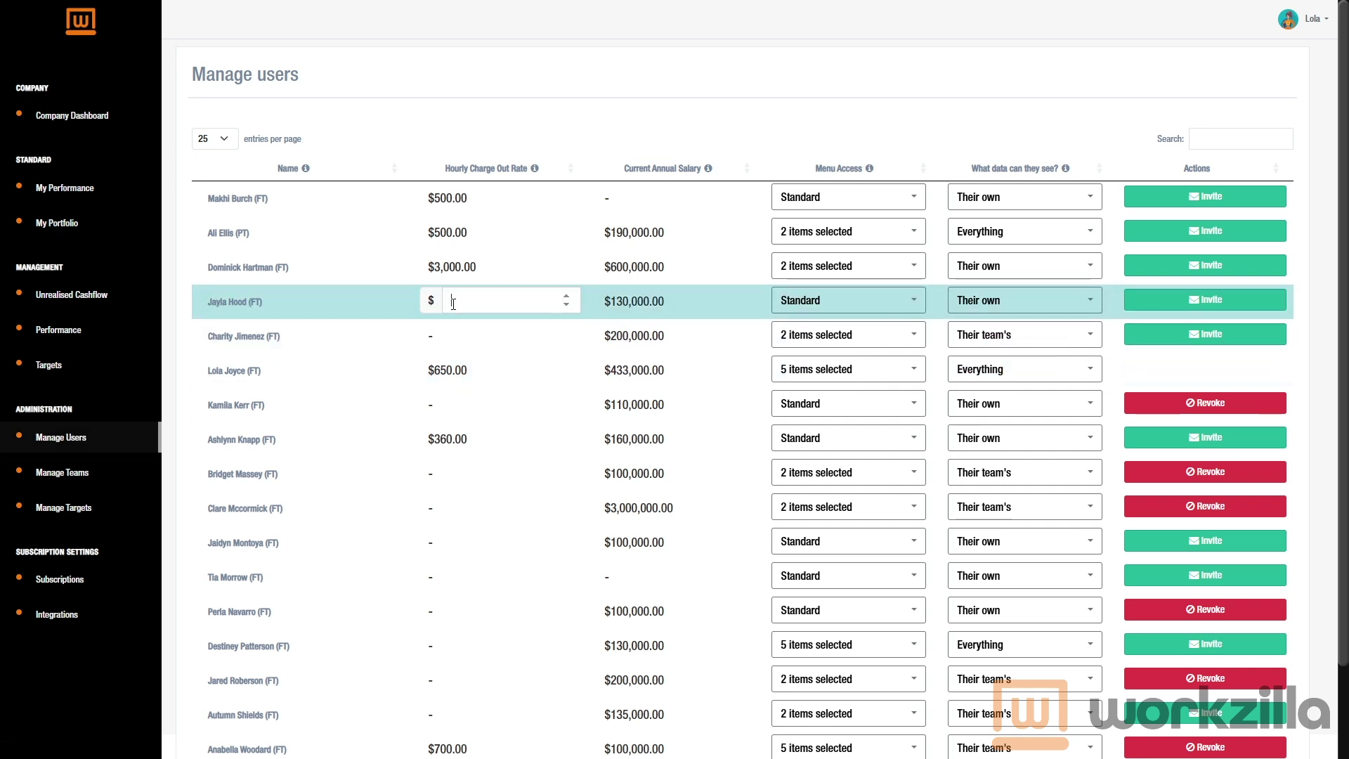
type("750")
key("Return")
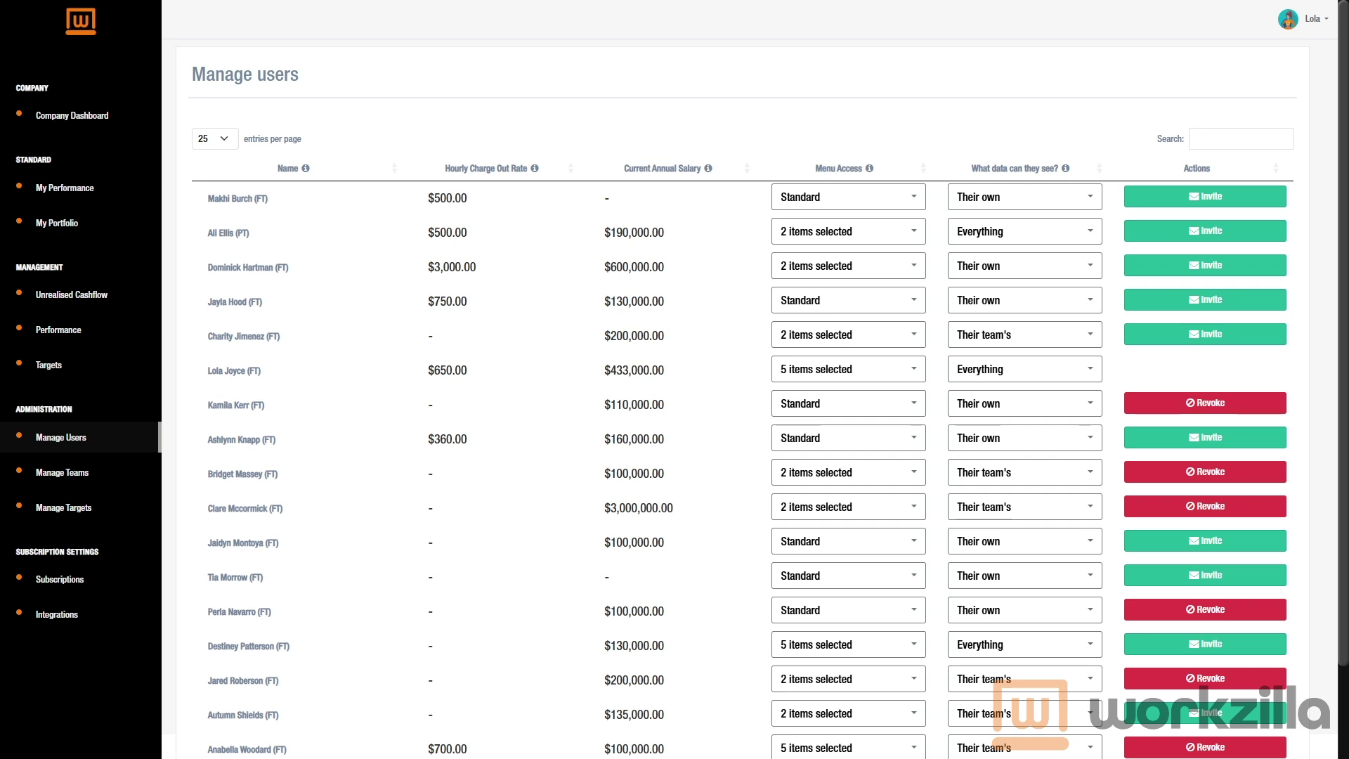
Add a new hourly charge out rate of $800 starting 26/09/2025 for the fourth user and save the rate history
left_click(506, 304)
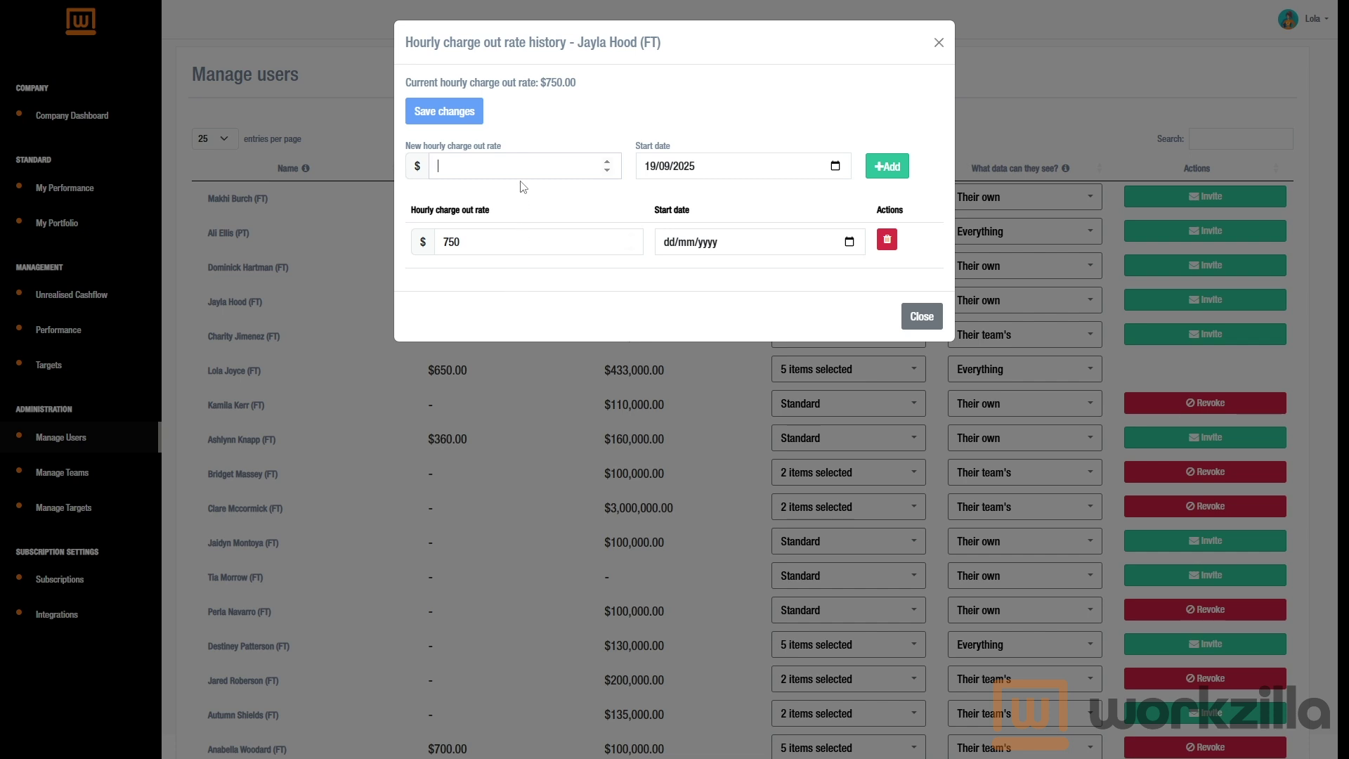
left_click(525, 163)
type("800")
left_click(836, 167)
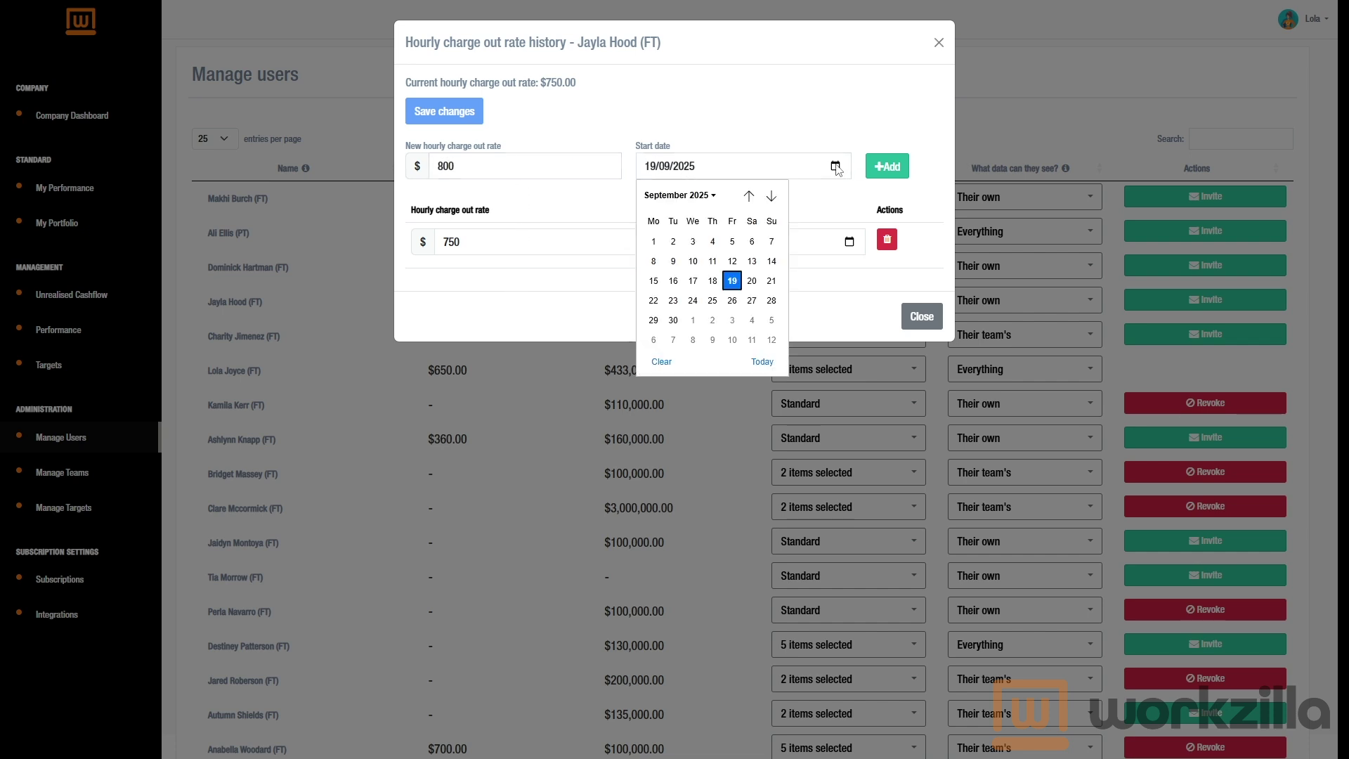
left_click(732, 300)
left_click(896, 171)
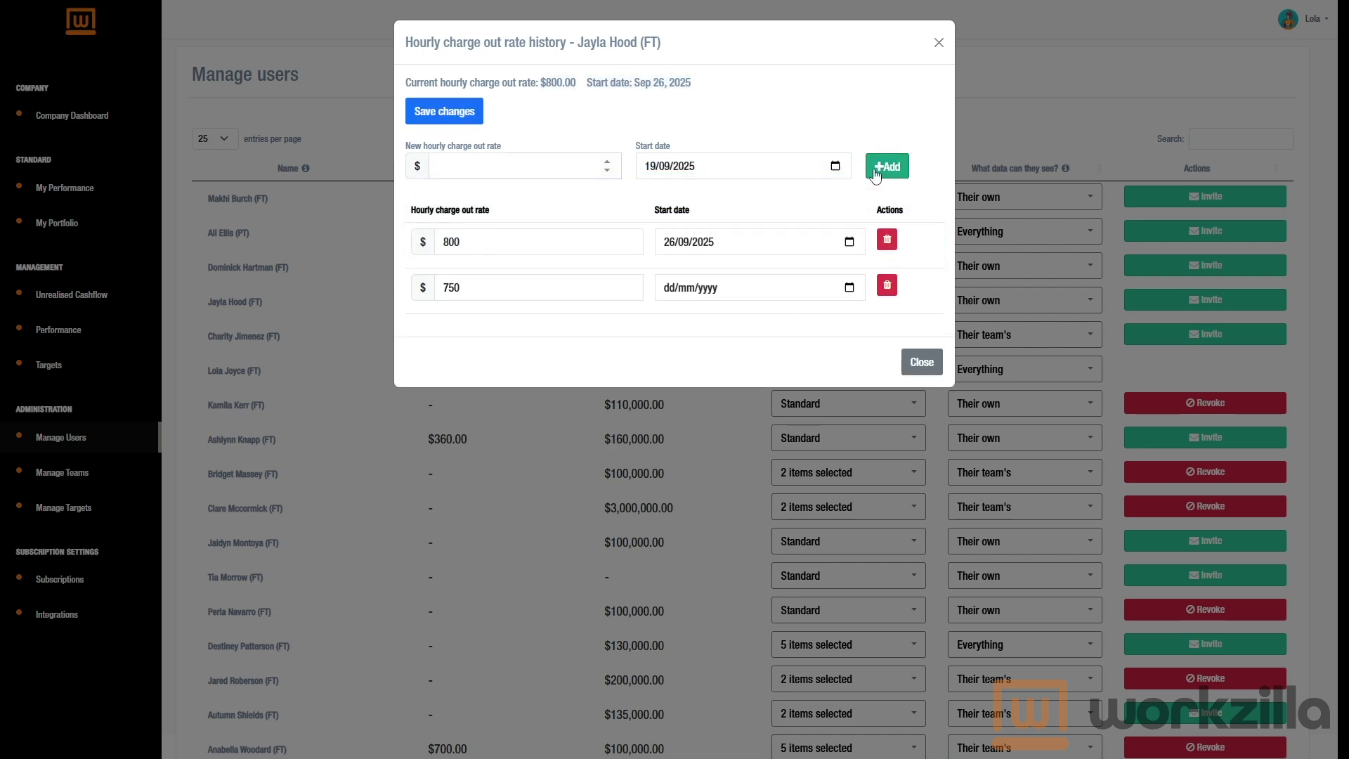
left_click(461, 116)
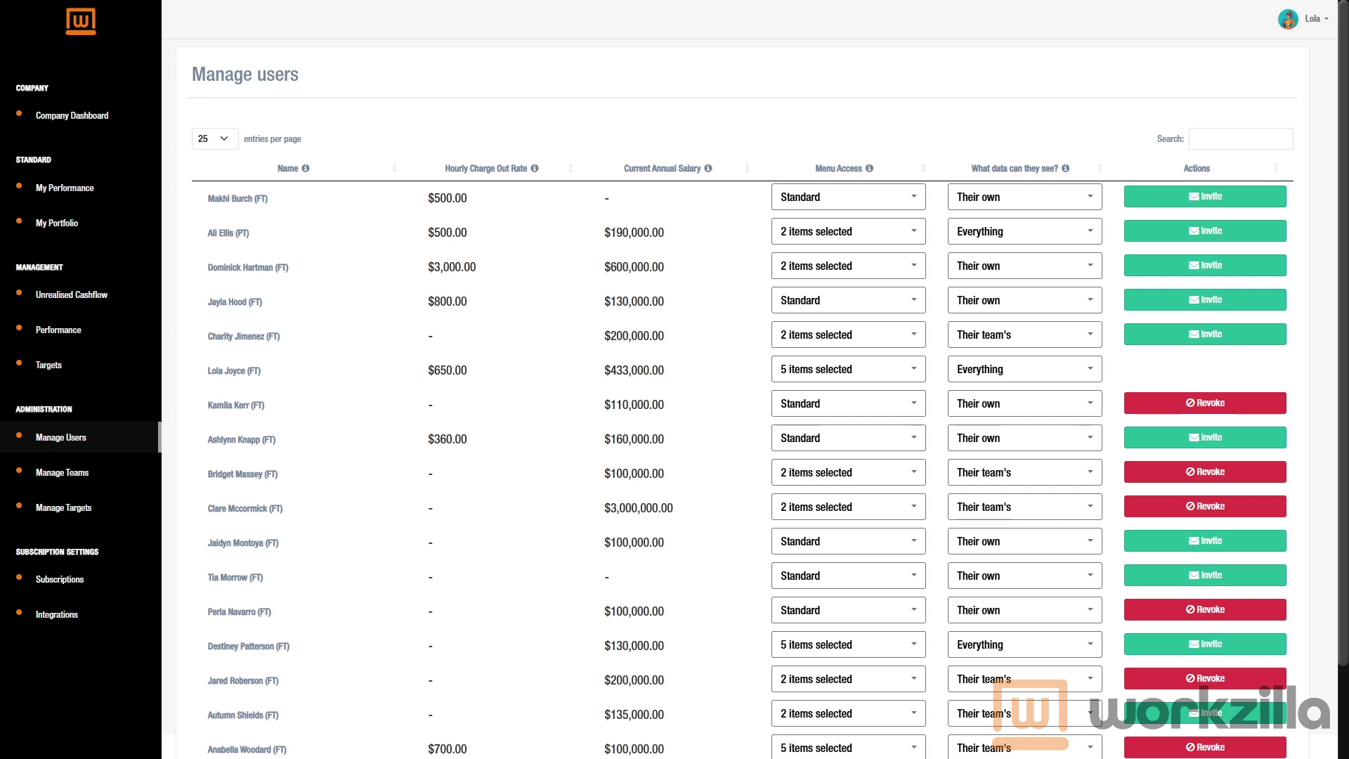
In the fourth user's employment status history, change the existing entry to Part-time with work days Wednesday to Sunday
left_click(310, 308)
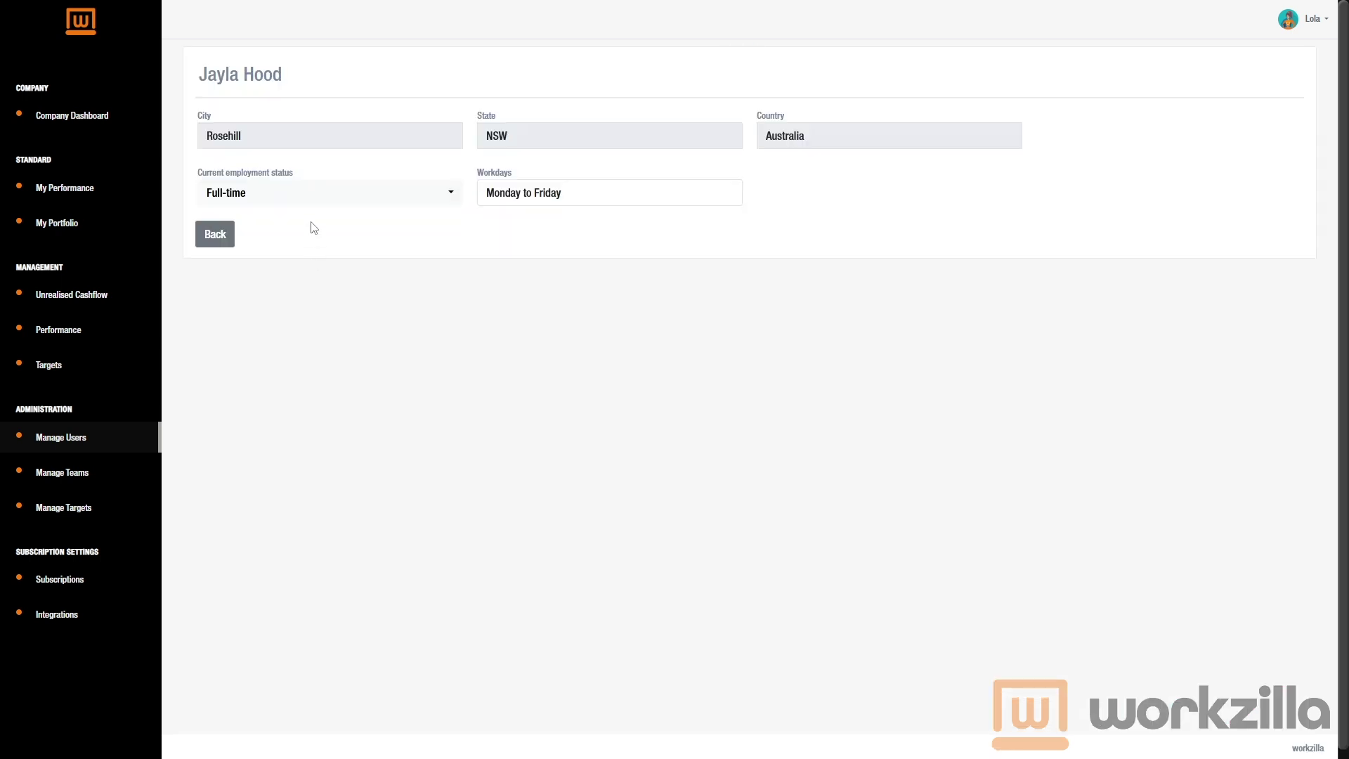
left_click(311, 201)
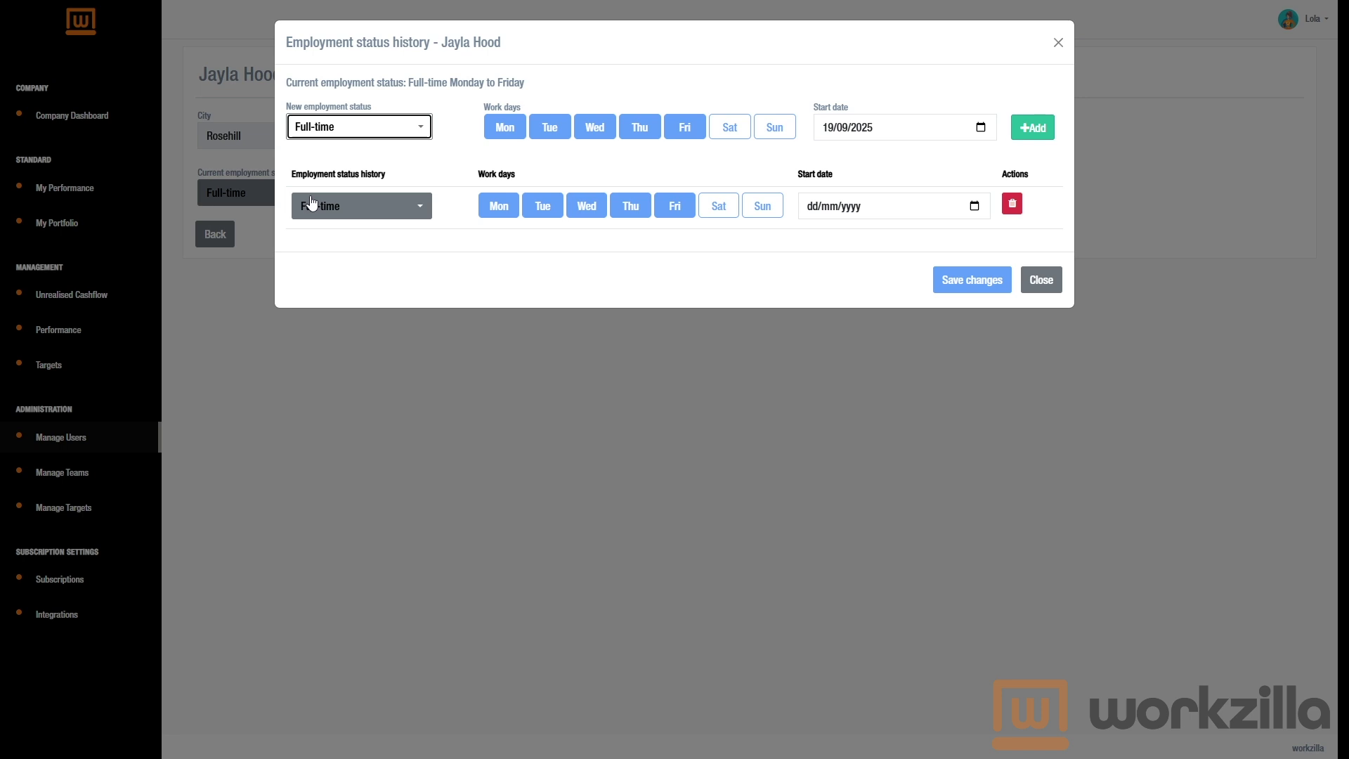
left_click(323, 206)
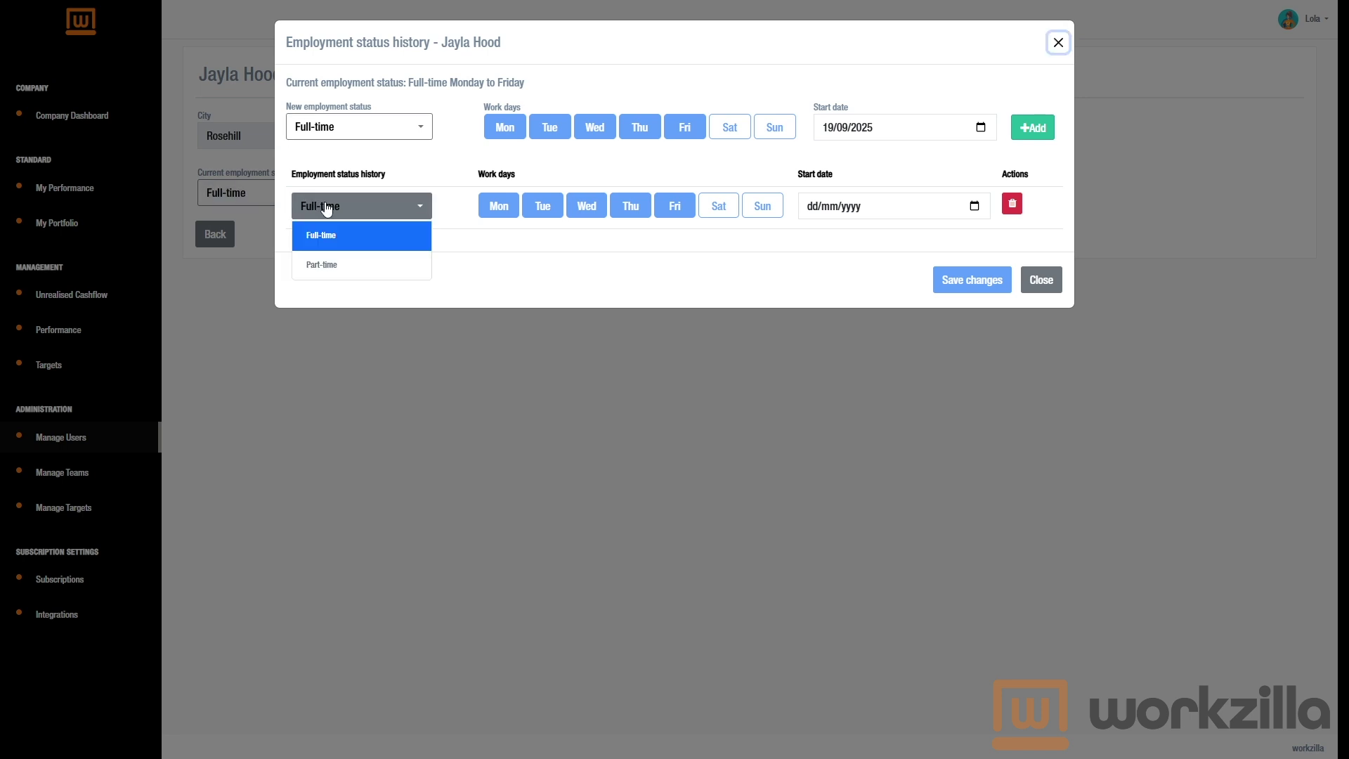
left_click(339, 272)
left_click(500, 214)
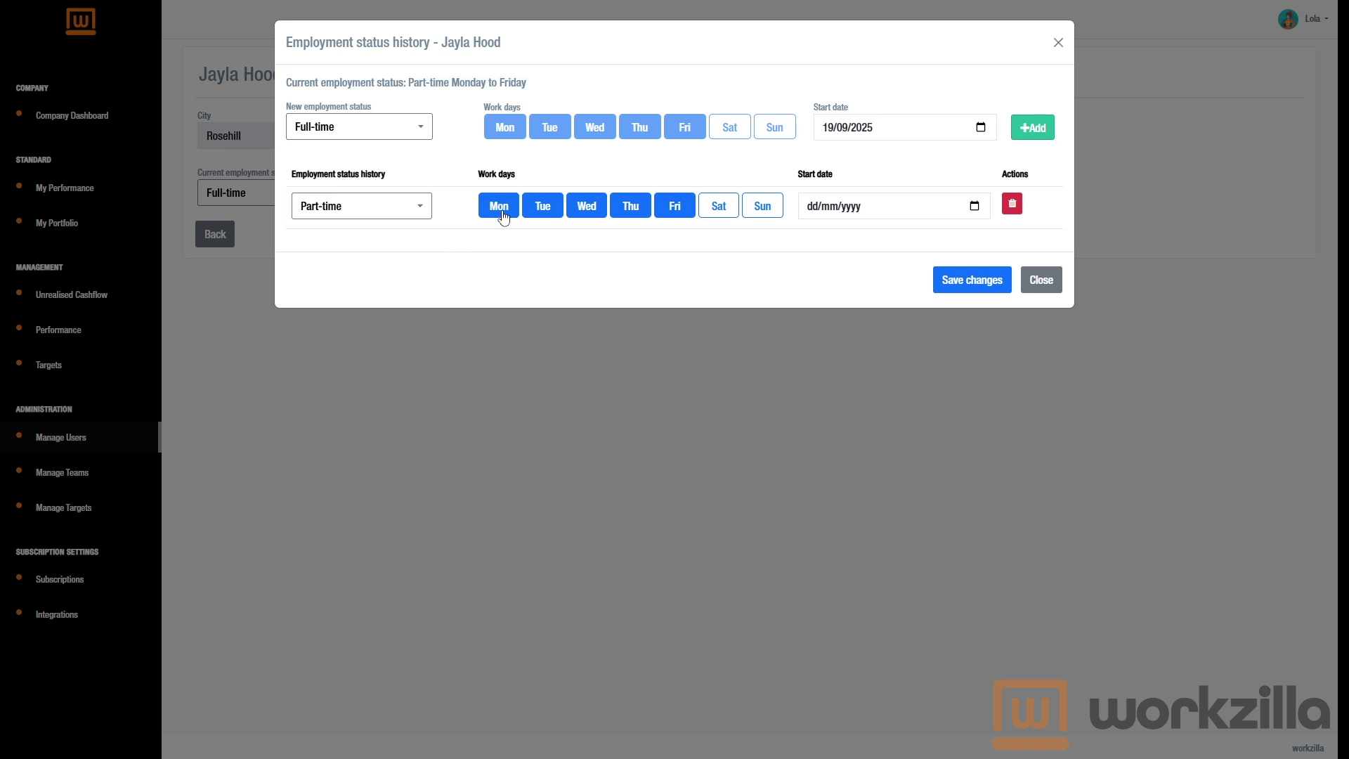
left_click(545, 213)
left_click(721, 216)
left_click(762, 214)
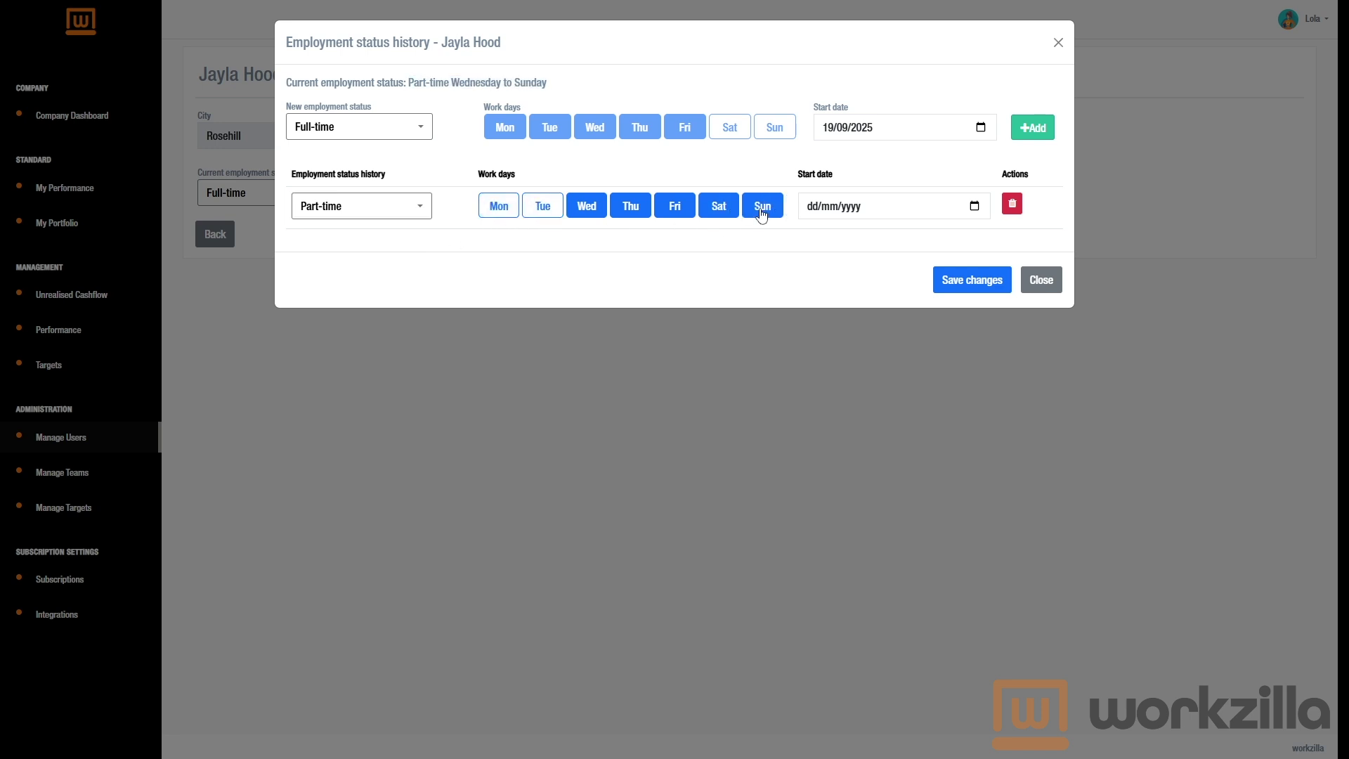
Add a Full-time employment status, Monday to Friday, starting 26/09/2025, and save the status history
left_click(420, 126)
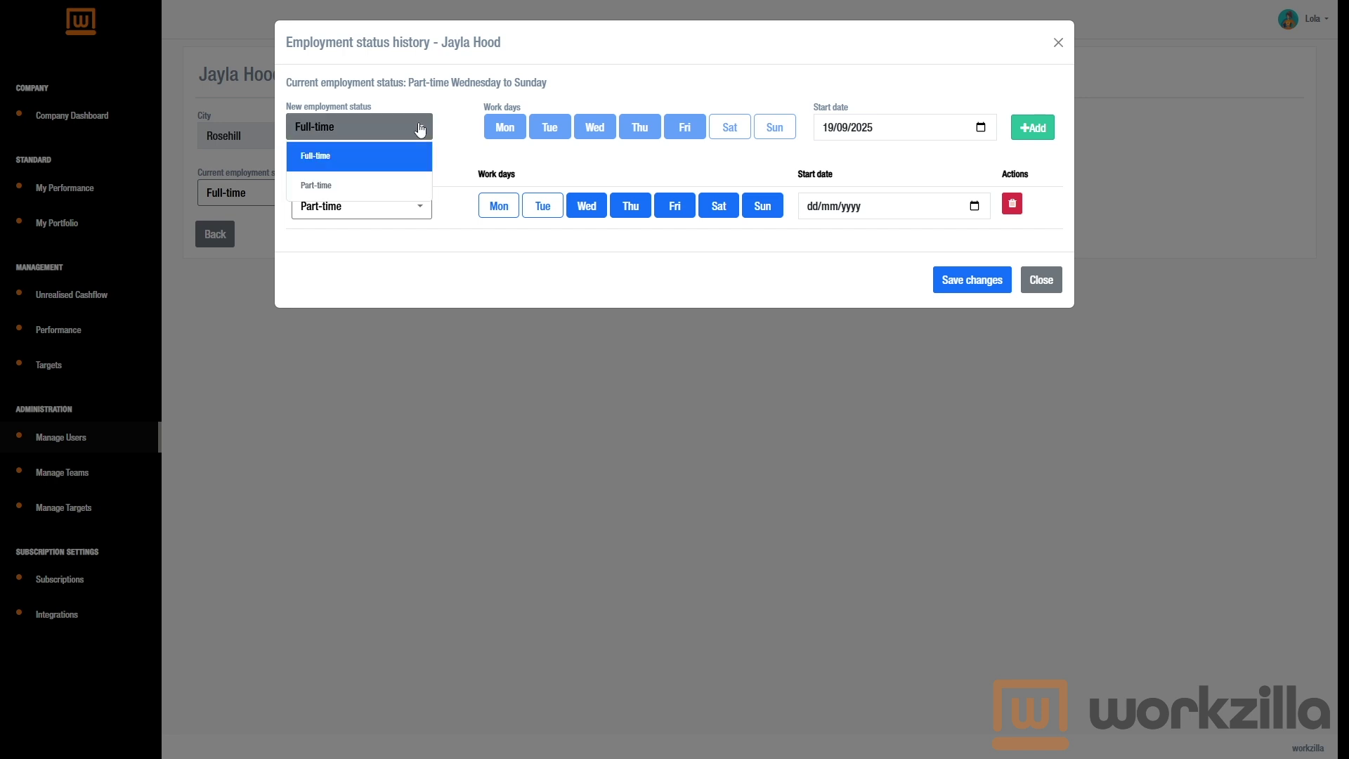
left_click(397, 156)
left_click(981, 128)
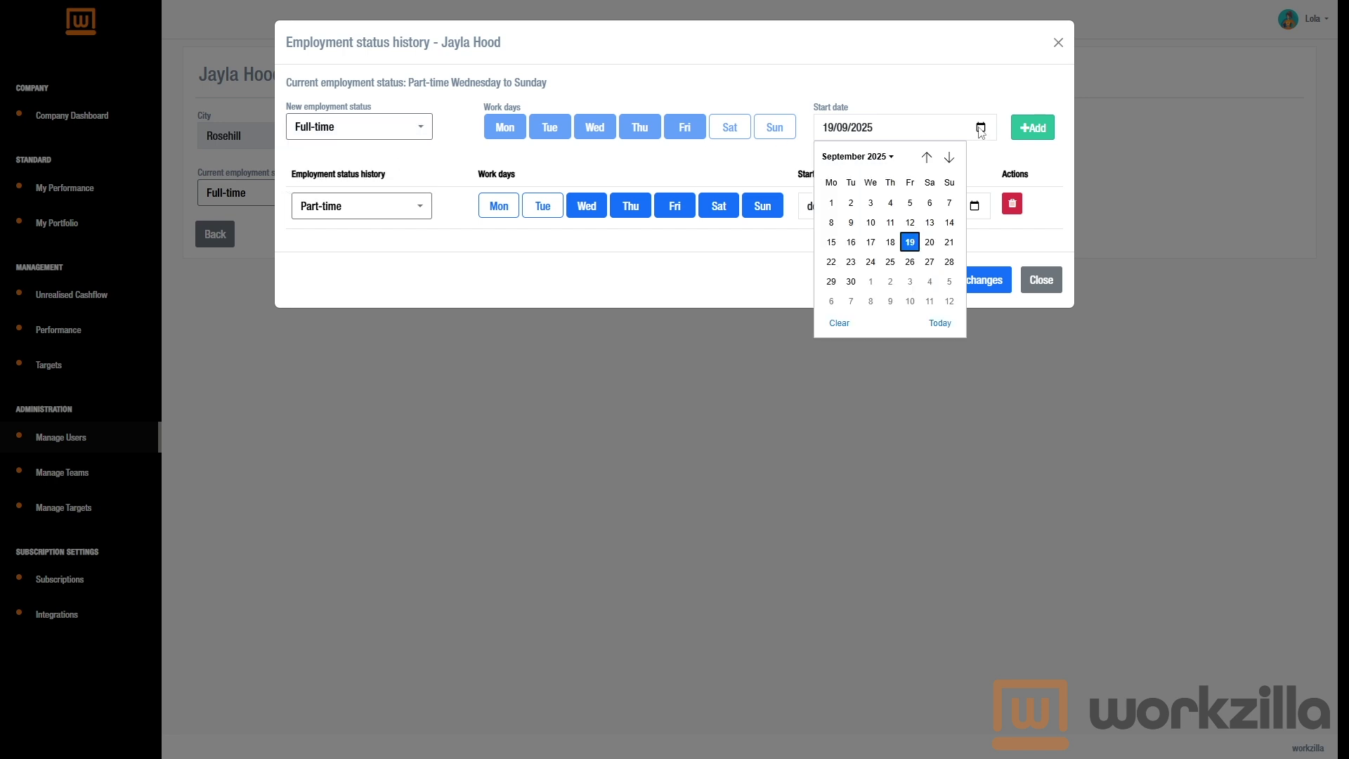
left_click(909, 261)
left_click(1030, 129)
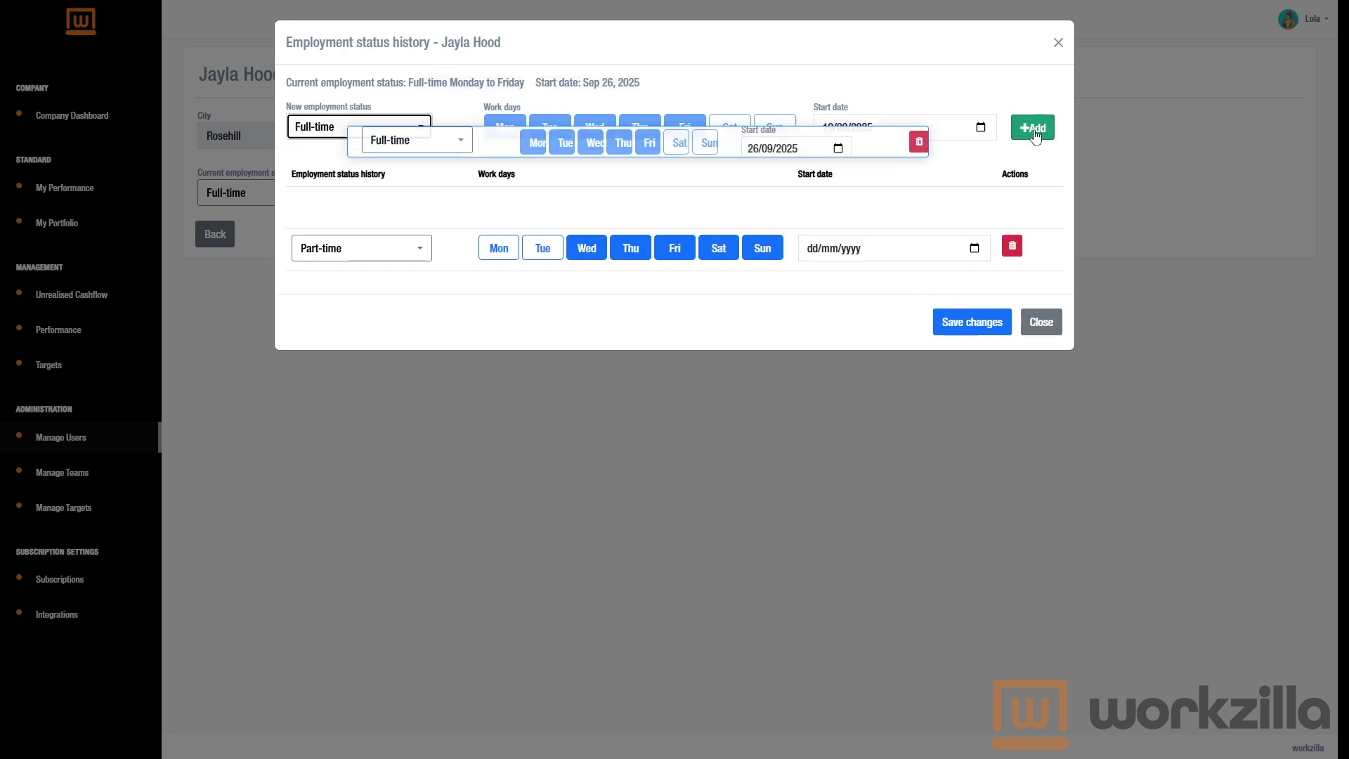
left_click(963, 322)
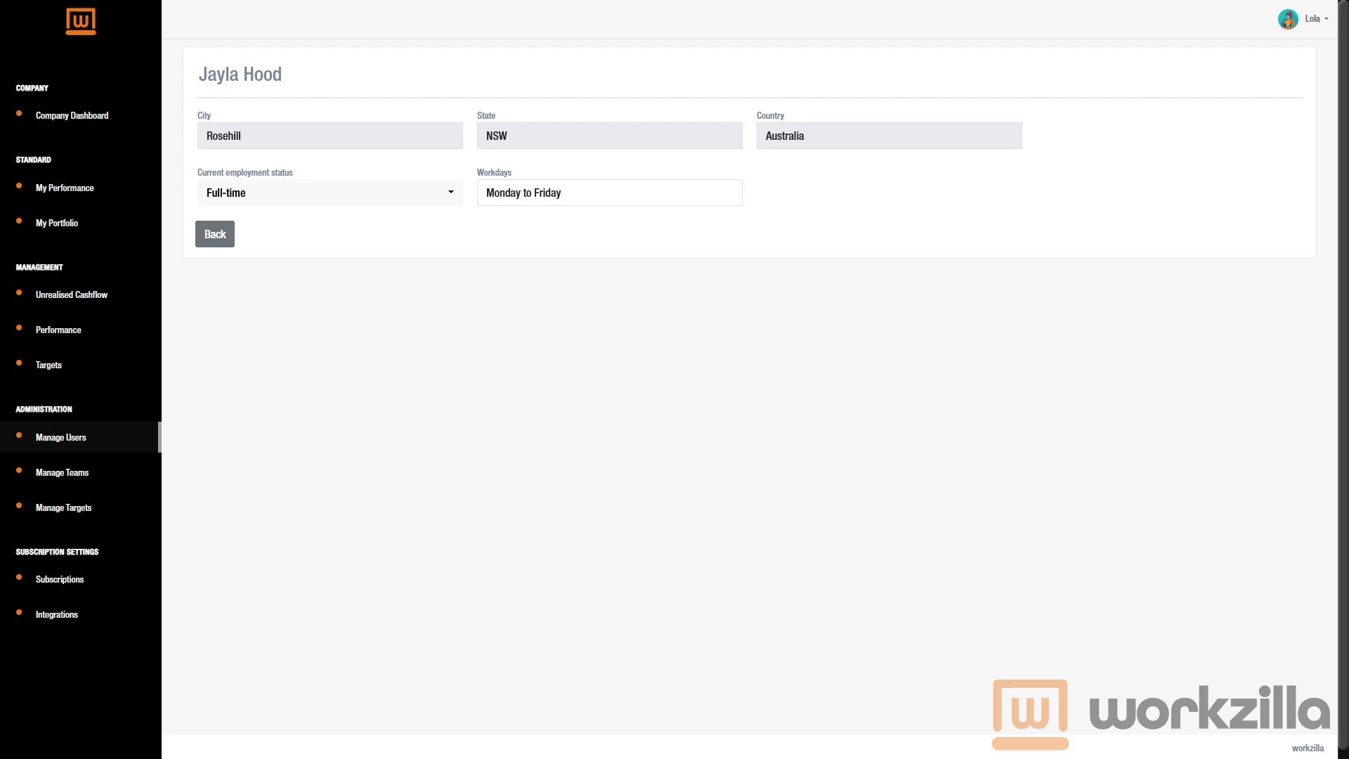
View the staff and team targets for the second staff member in the list
left_click(106, 369)
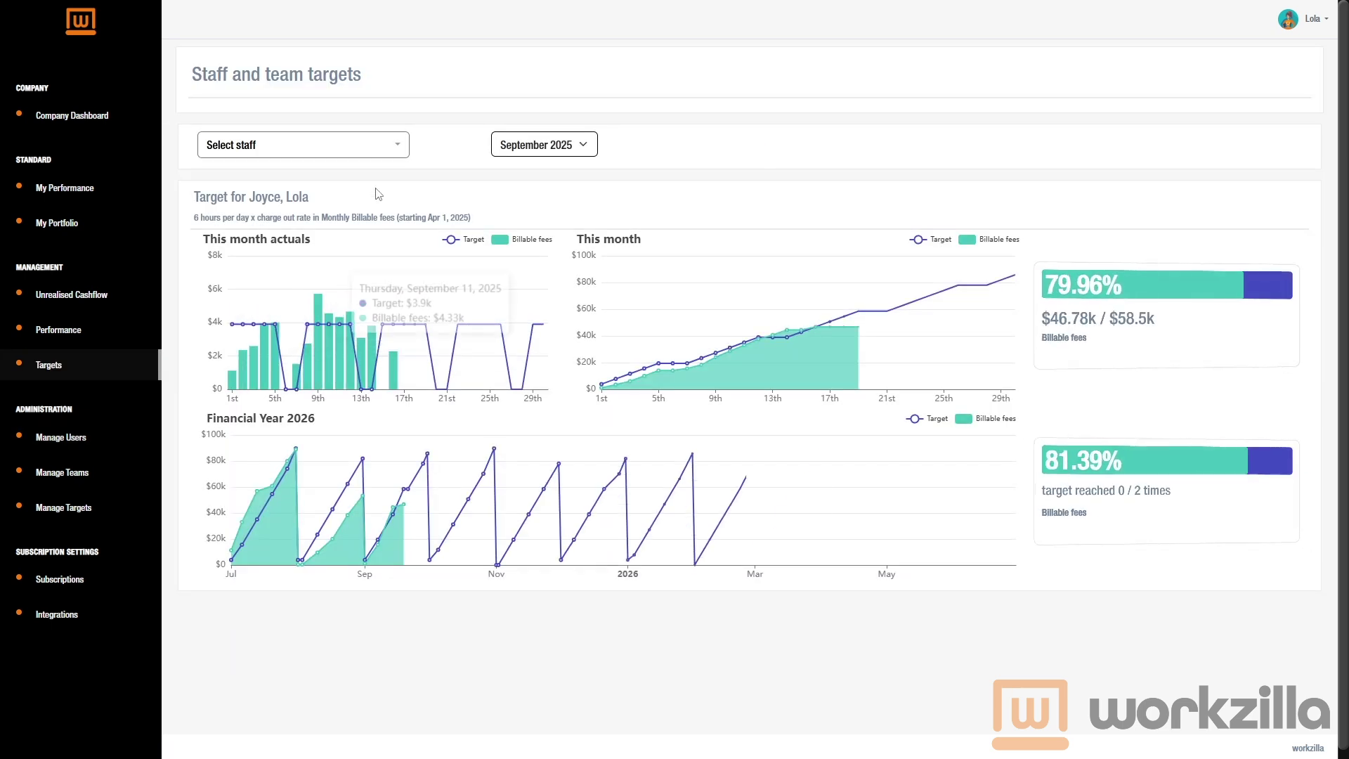
left_click(388, 148)
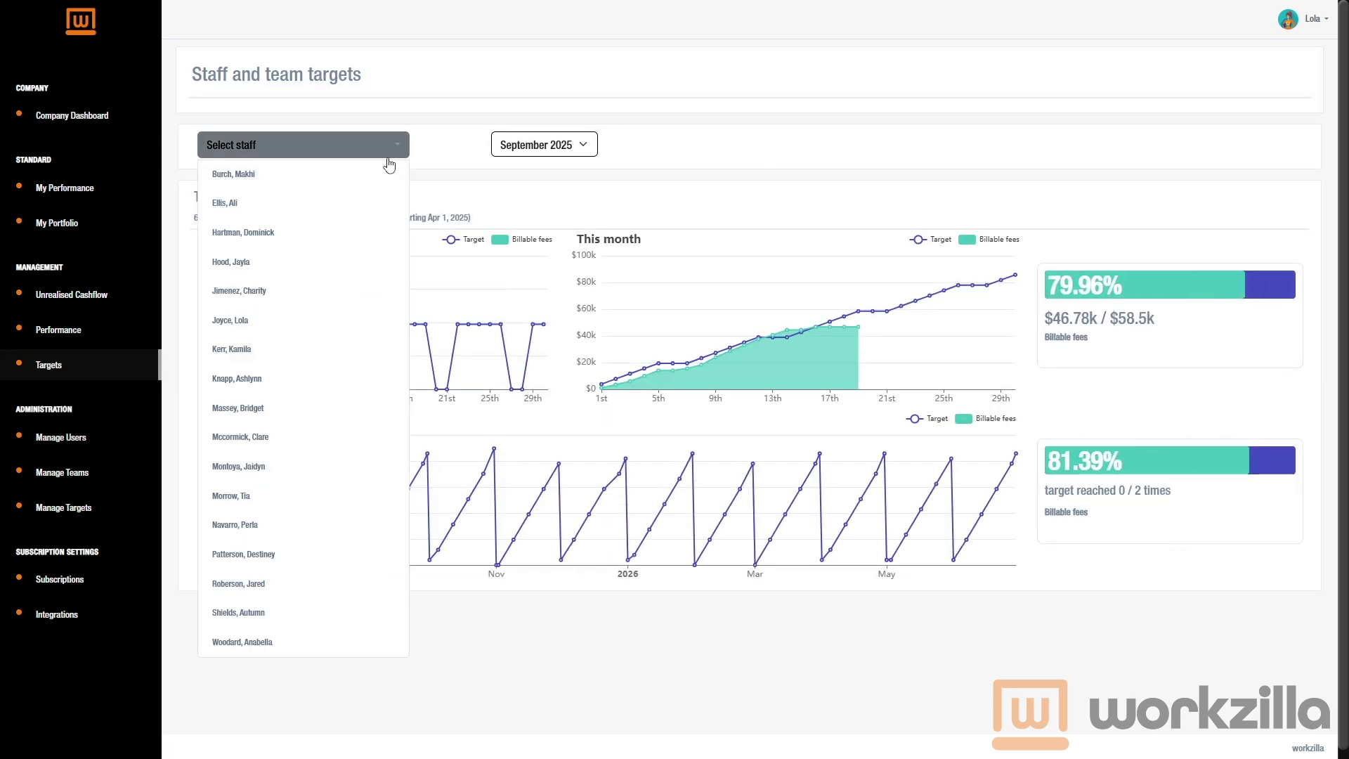
left_click(359, 206)
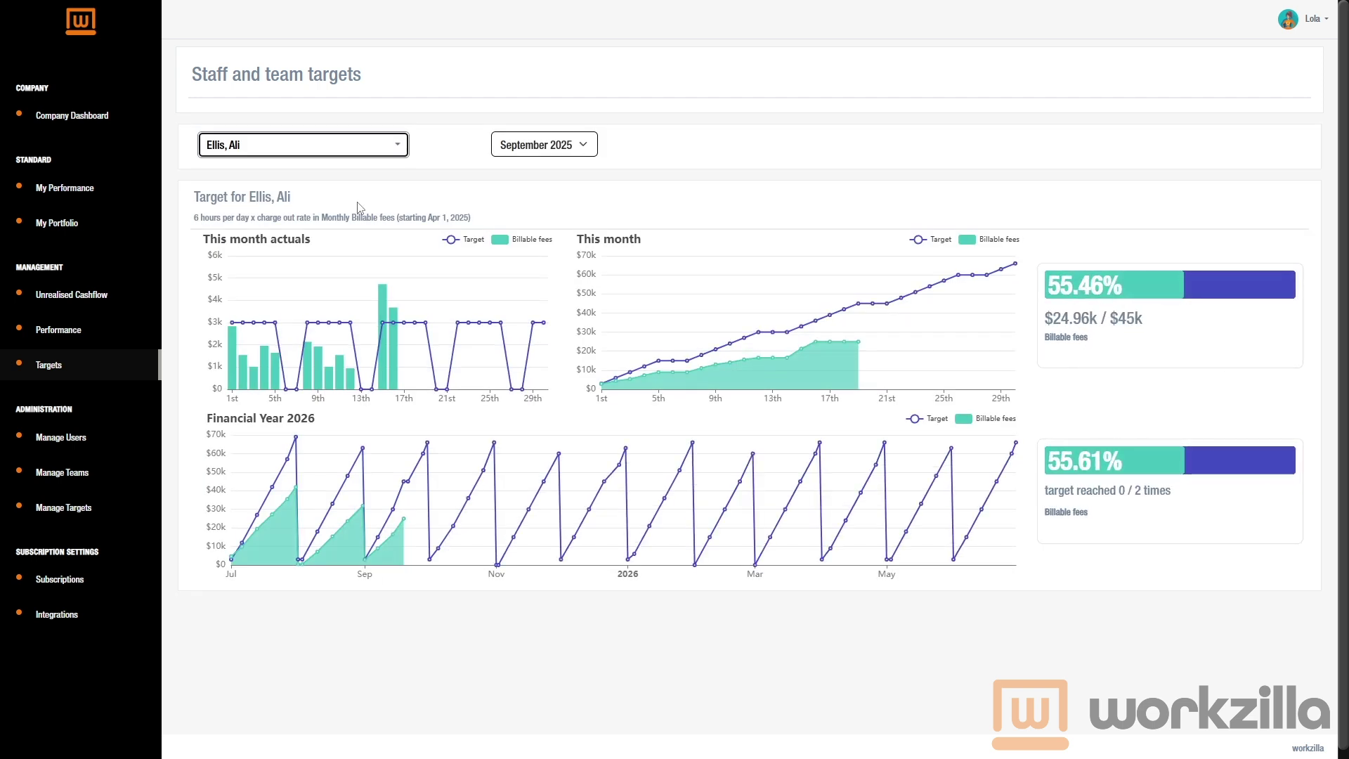
View the signed-in user's own targets under My Performance
left_click(104, 202)
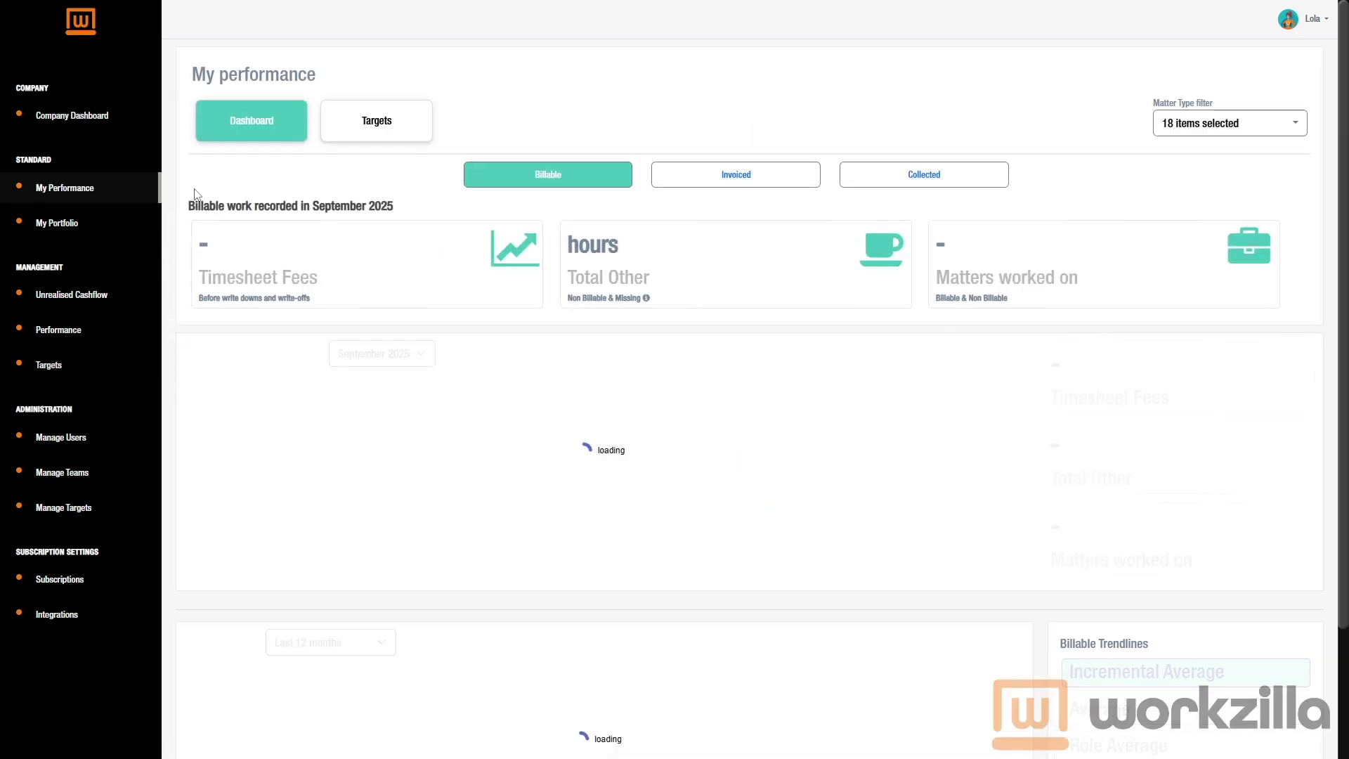
left_click(363, 135)
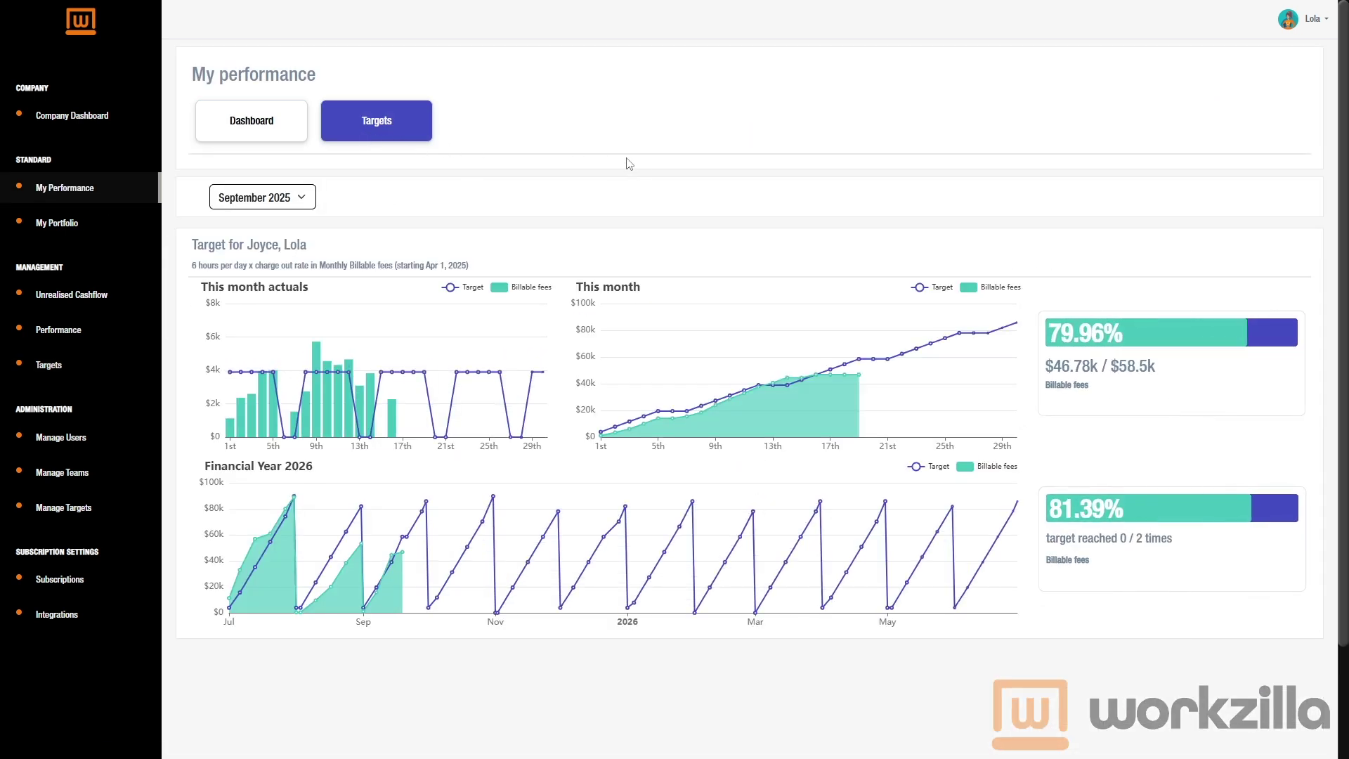